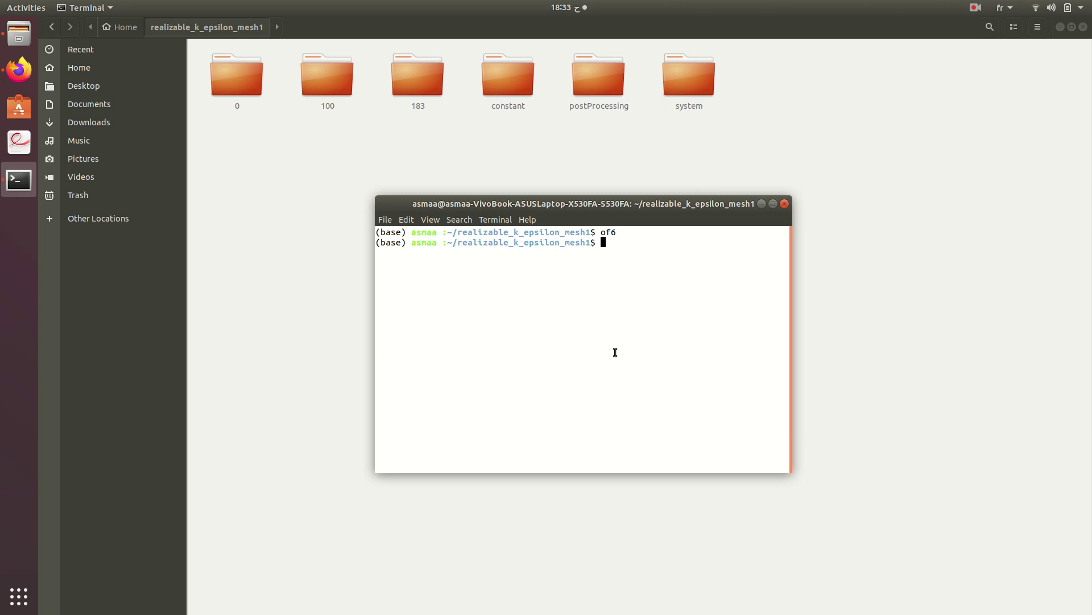
Launch ParaView for the realizable_k_epsilon_mesh1 case with the paraFoam command
{"action": "type", "text": "paraFoam"}
{"action": "key", "text": "Return"}
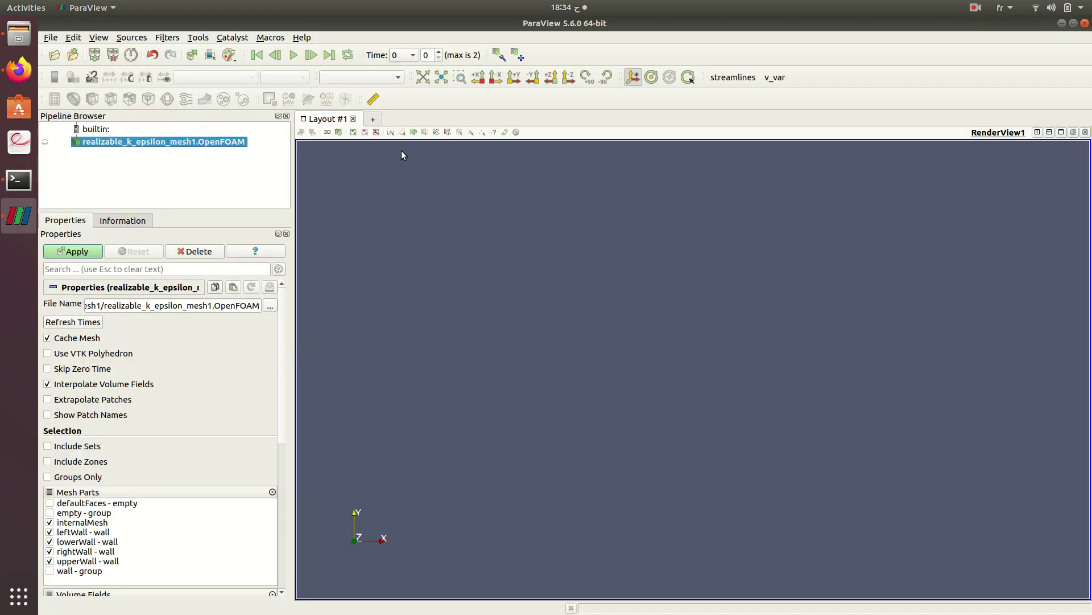
Load the case at the last time step, 183, with all volume fields enabled
{"action": "left_click", "coordinate": [329, 55]}
{"action": "left_click_drag", "start_coordinate": [281, 415], "coordinate": [286, 477]}
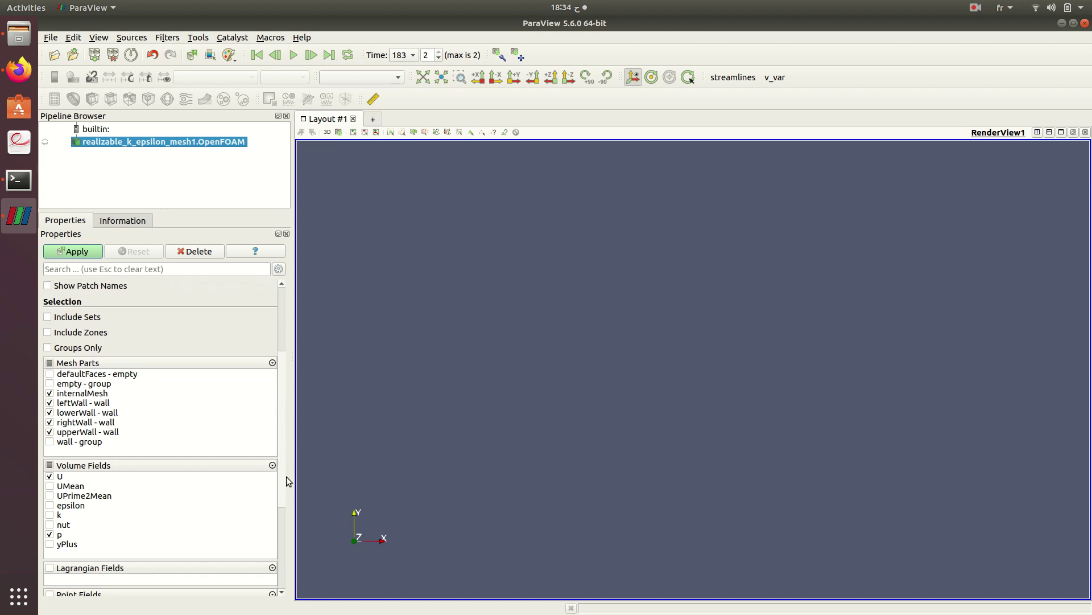
{"action": "left_click", "coordinate": [147, 469]}
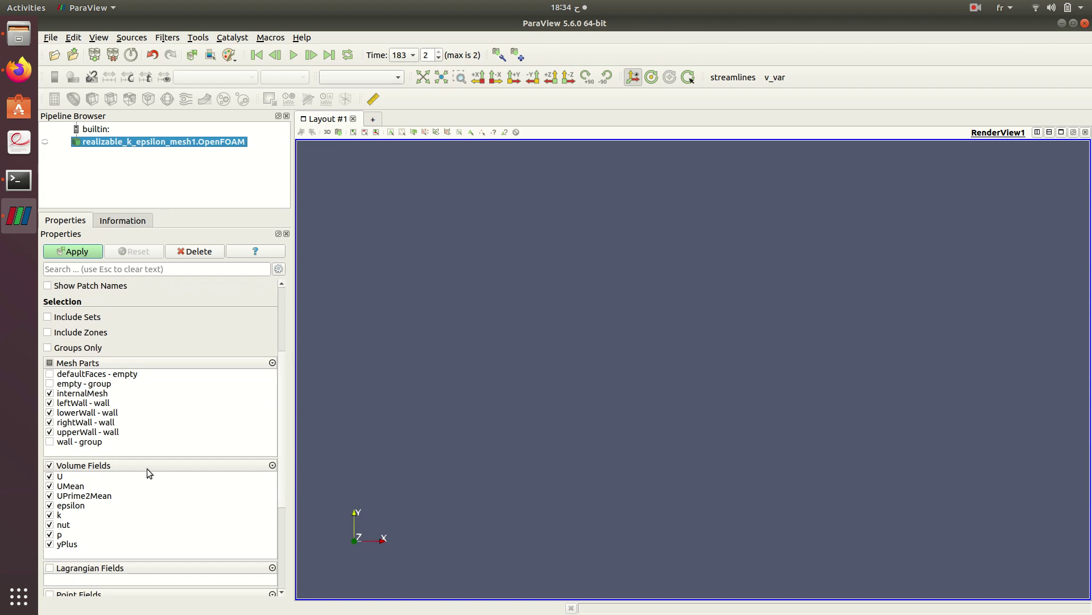
{"action": "left_click", "coordinate": [82, 253]}
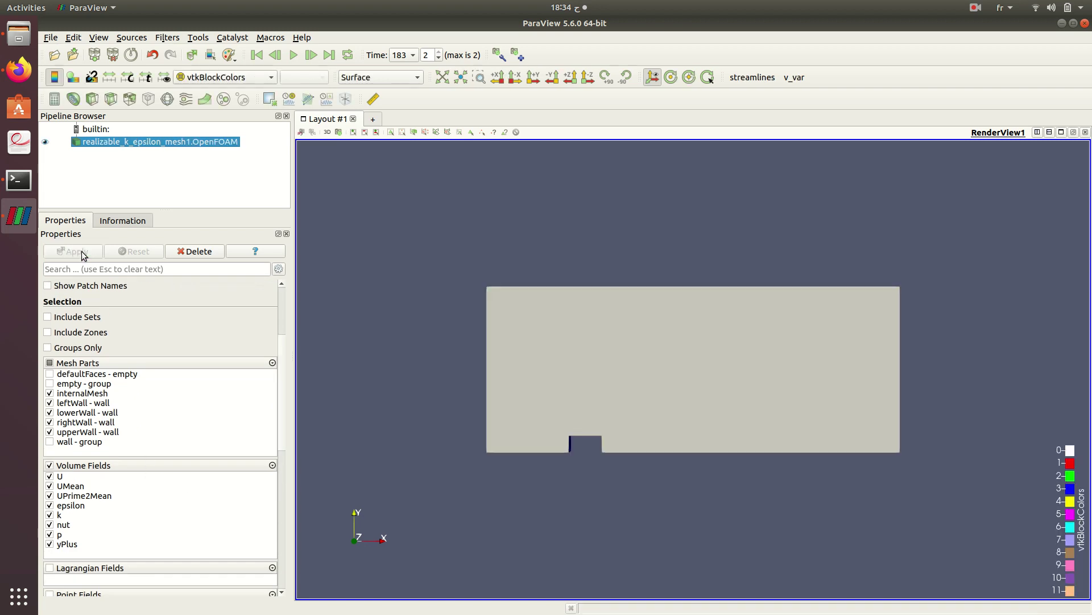
Color the domain by U magnitude and place the color legend just beside its outlet end
{"action": "left_click", "coordinate": [268, 78]}
{"action": "left_click", "coordinate": [246, 39]}
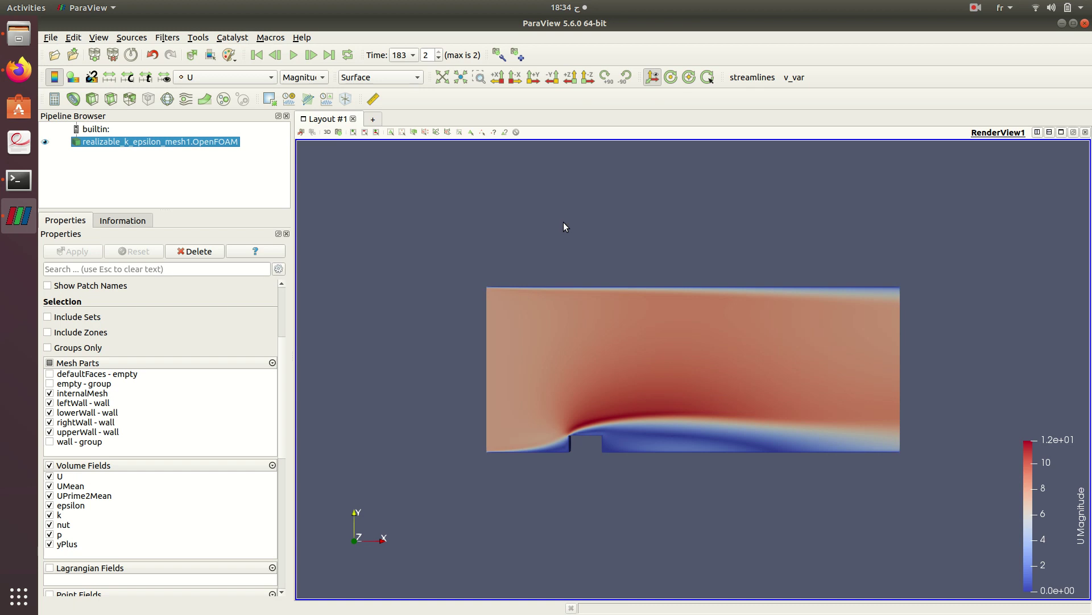
{"action": "left_click_drag", "start_coordinate": [1063, 476], "coordinate": [971, 328]}
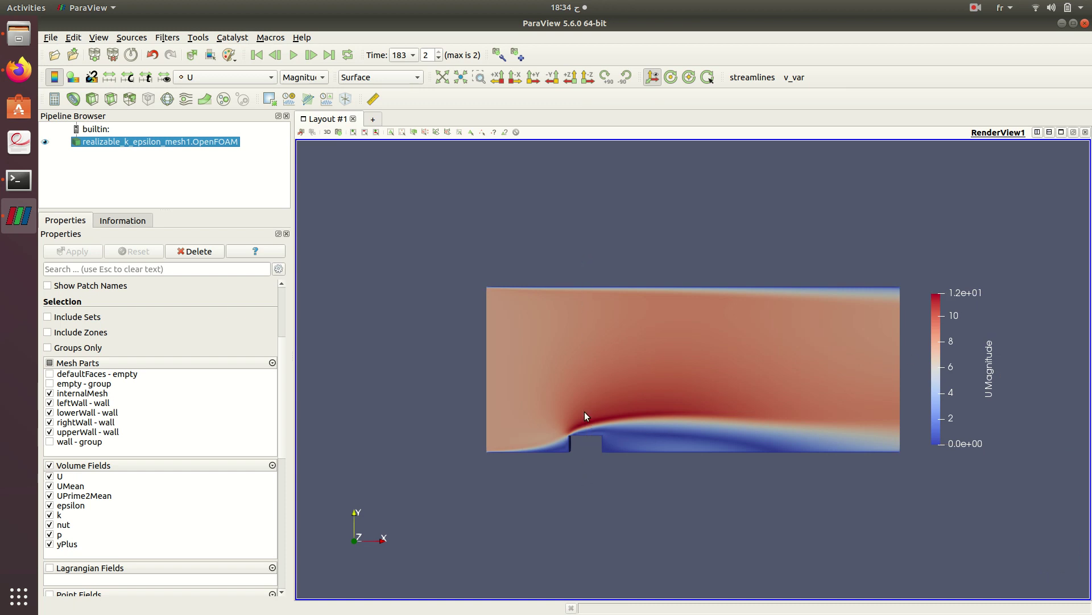
Add a Plot Over Line filter to the OpenFOAM case by searching the filters for "plot over"
{"action": "left_click", "coordinate": [168, 39]}
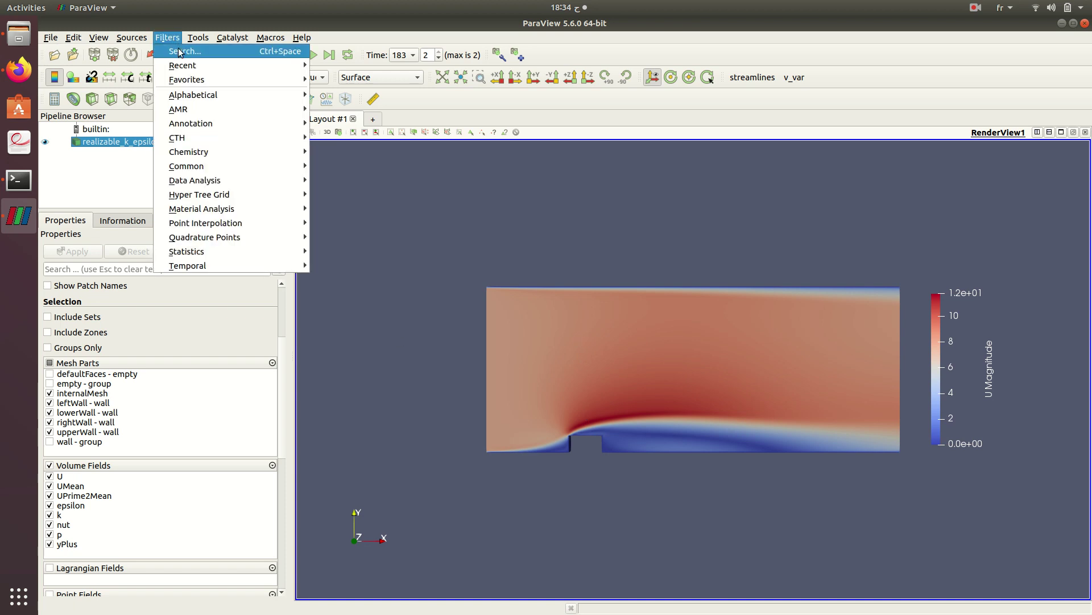
{"action": "left_click", "coordinate": [179, 49]}
{"action": "type", "text": "plot"}
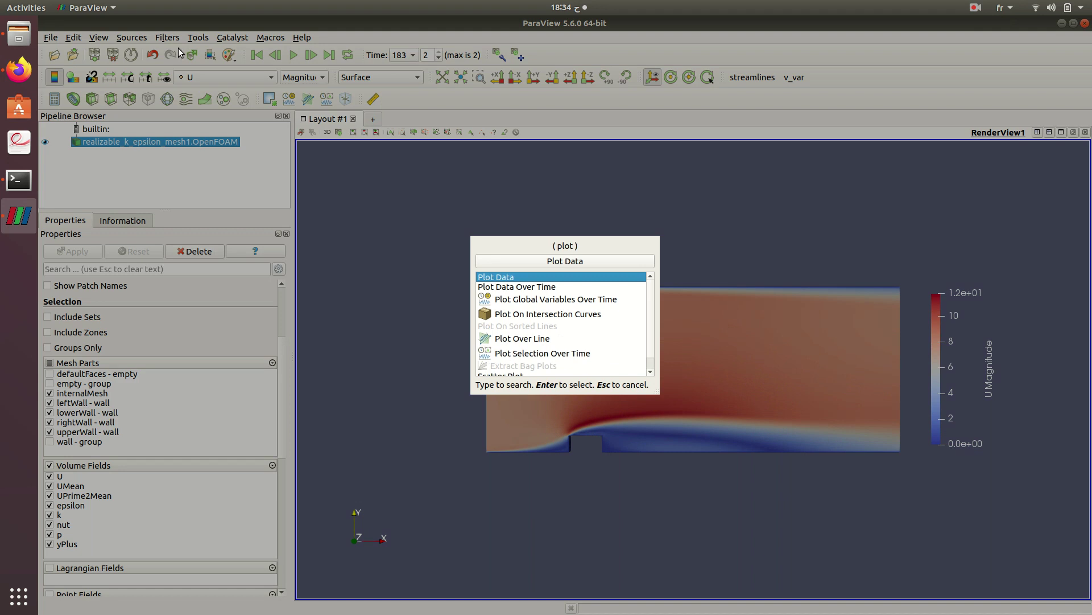
{"action": "type", "text": " over"}
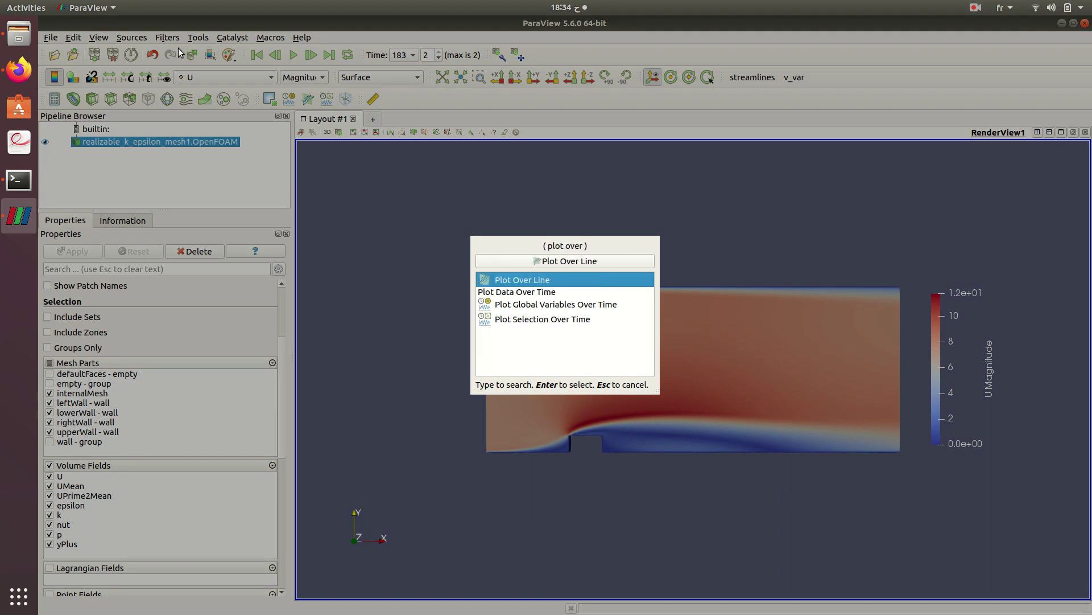
{"action": "key", "text": "Return"}
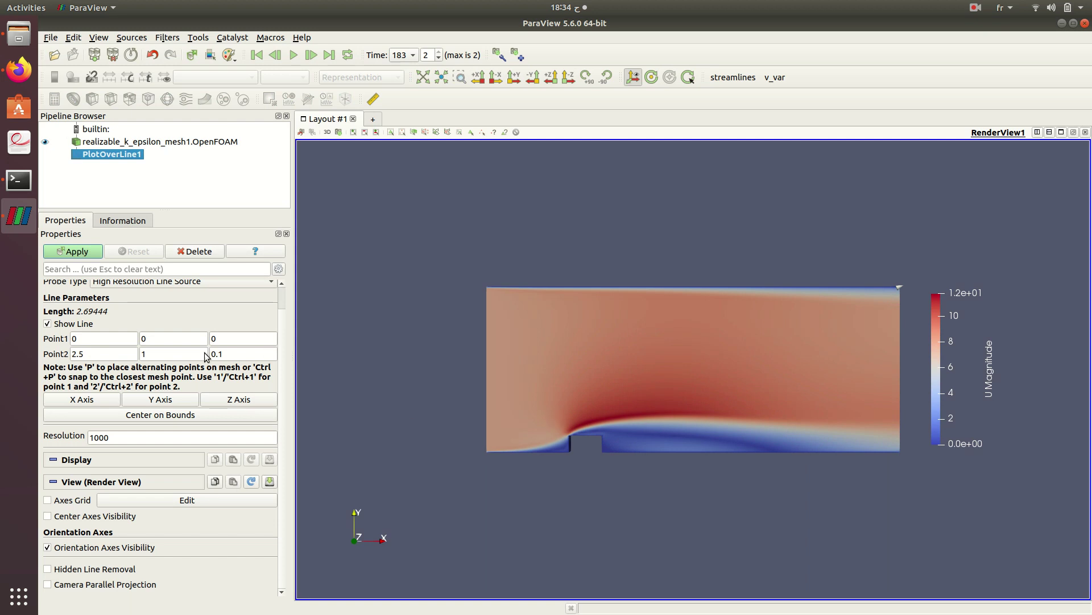
Set the X coordinate of both Point1 and Point2 of the plot line to 0.6
{"action": "left_click", "coordinate": [128, 334]}
{"action": "type", "text": ".6"}
{"action": "left_click", "coordinate": [104, 351]}
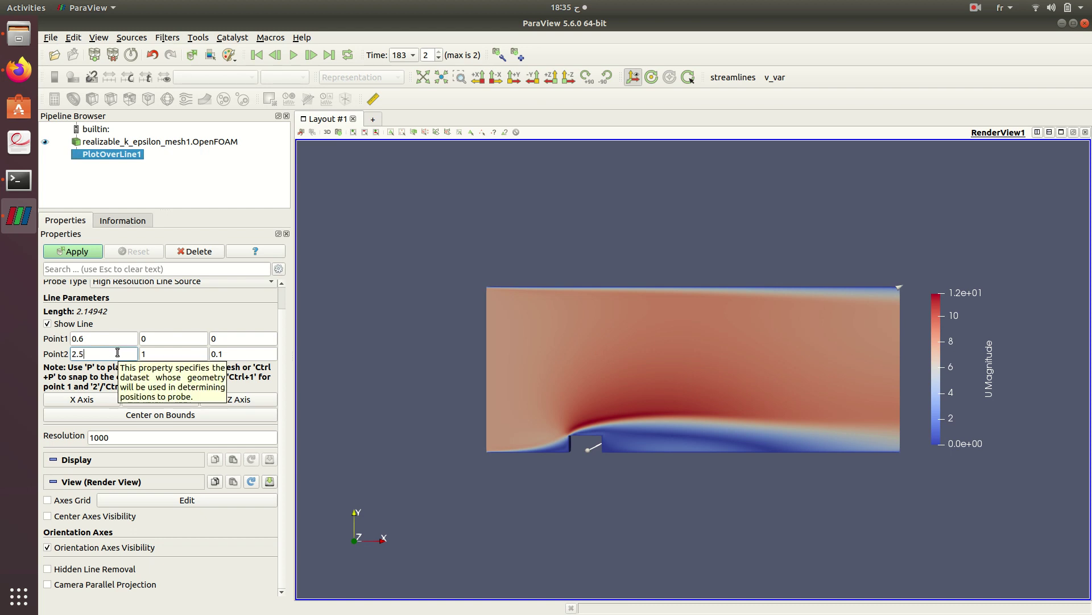
{"action": "type", "text": "0"}
{"action": "key", "text": "BackSpace"}
{"action": "key", "text": "BackSpace"}
{"action": "key", "text": "BackSpace"}
{"action": "key", "text": "BackSpace"}
{"action": "type", "text": "0.6"}
{"action": "key", "text": "Tab"}
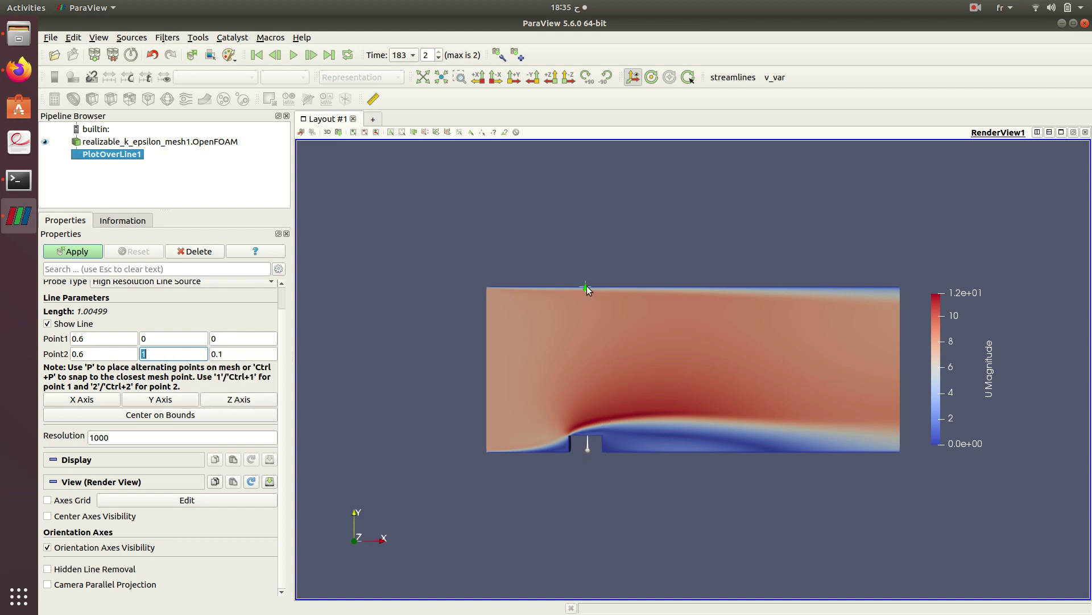
Set the Z coordinate of Point1 to 0.1 and apply the Plot Over Line filter
{"action": "left_click", "coordinate": [234, 338]}
{"action": "type", "text": ".1"}
{"action": "left_click", "coordinate": [475, 317]}
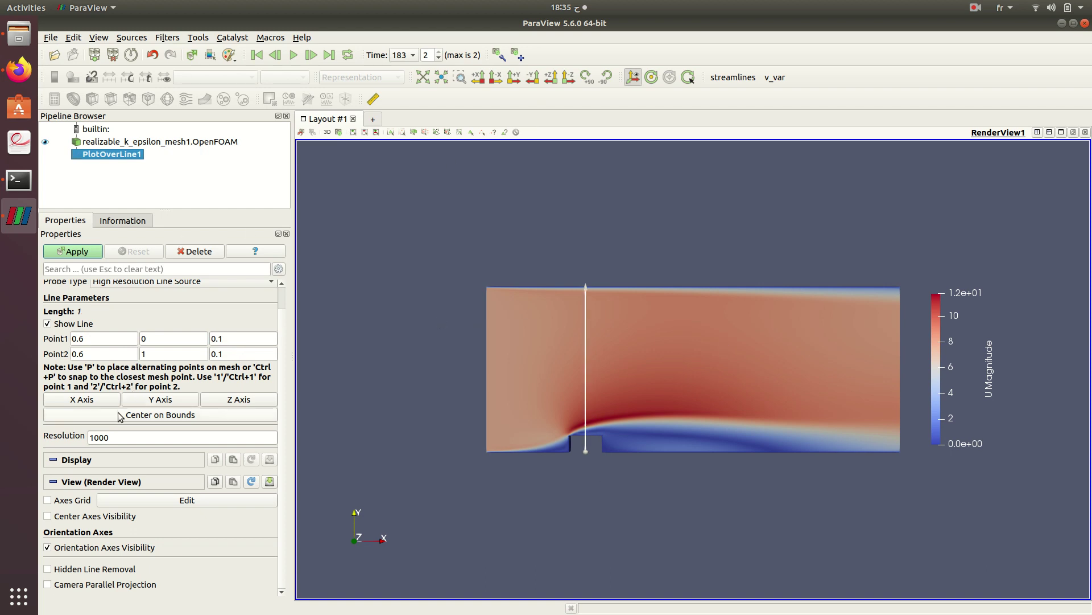
{"action": "left_click", "coordinate": [87, 253]}
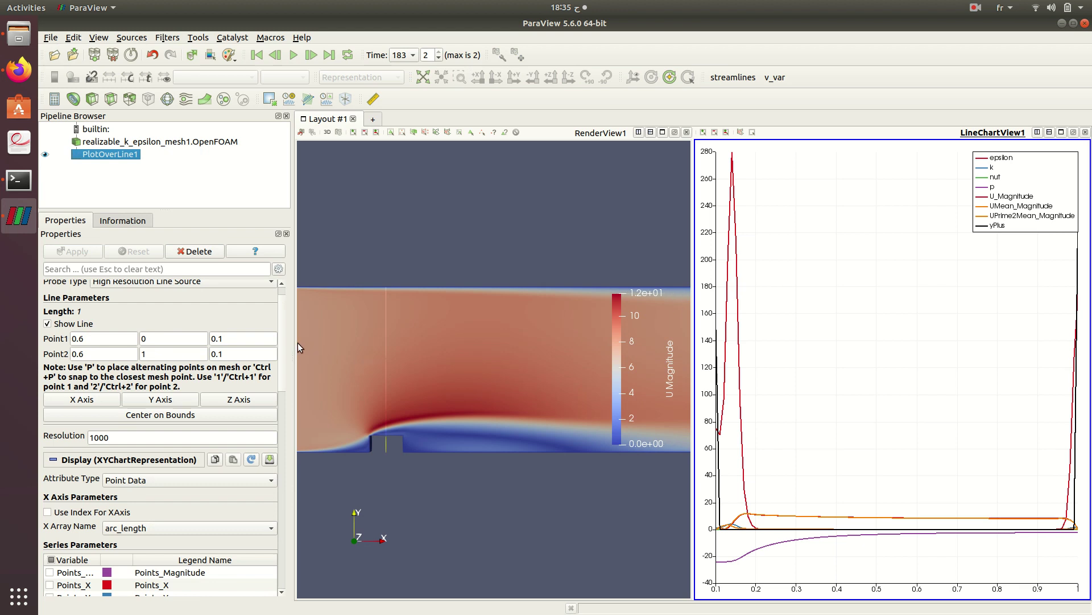
Clear all series from the line chart and plot only the U_X series
{"action": "left_click_drag", "start_coordinate": [281, 331], "coordinate": [283, 395]}
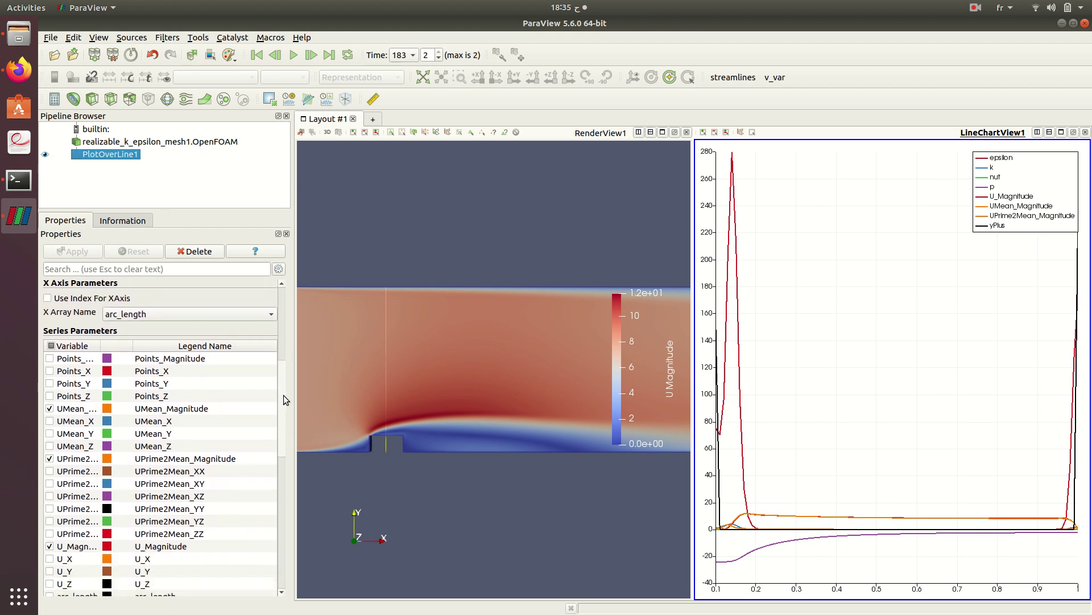
{"action": "left_click", "coordinate": [51, 346]}
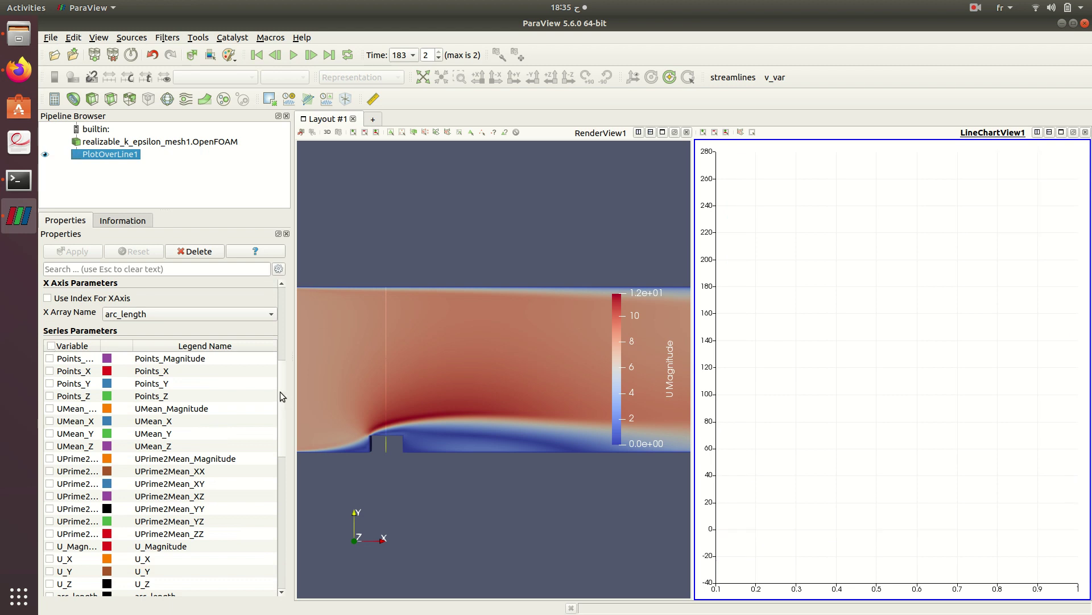
{"action": "scroll", "coordinate": [280, 392], "scroll_direction": "down", "scroll_amount": 3}
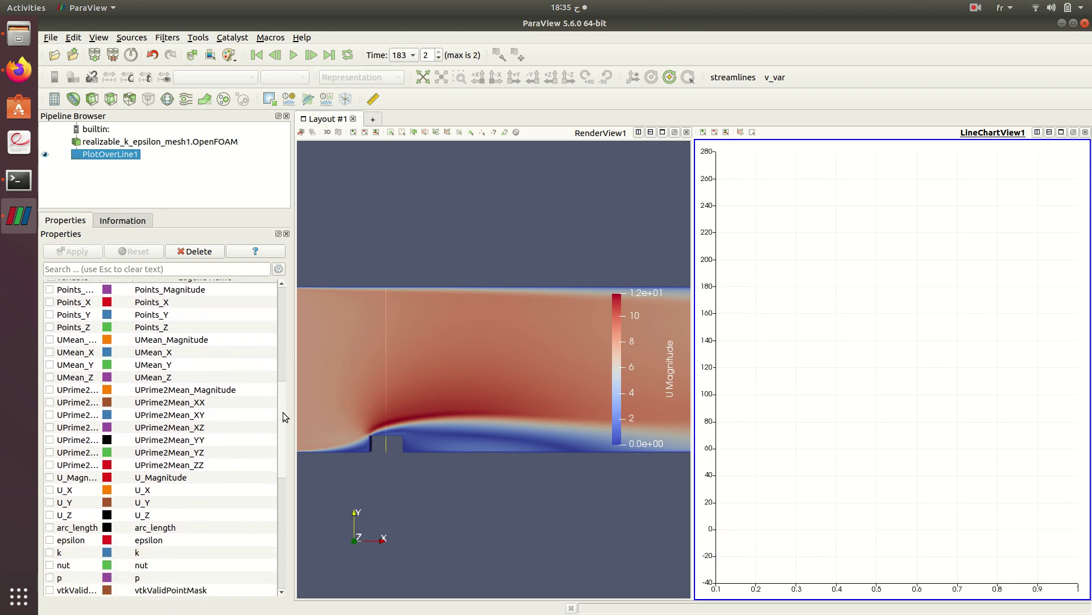
{"action": "scroll", "coordinate": [282, 412], "scroll_direction": "down", "scroll_amount": 2}
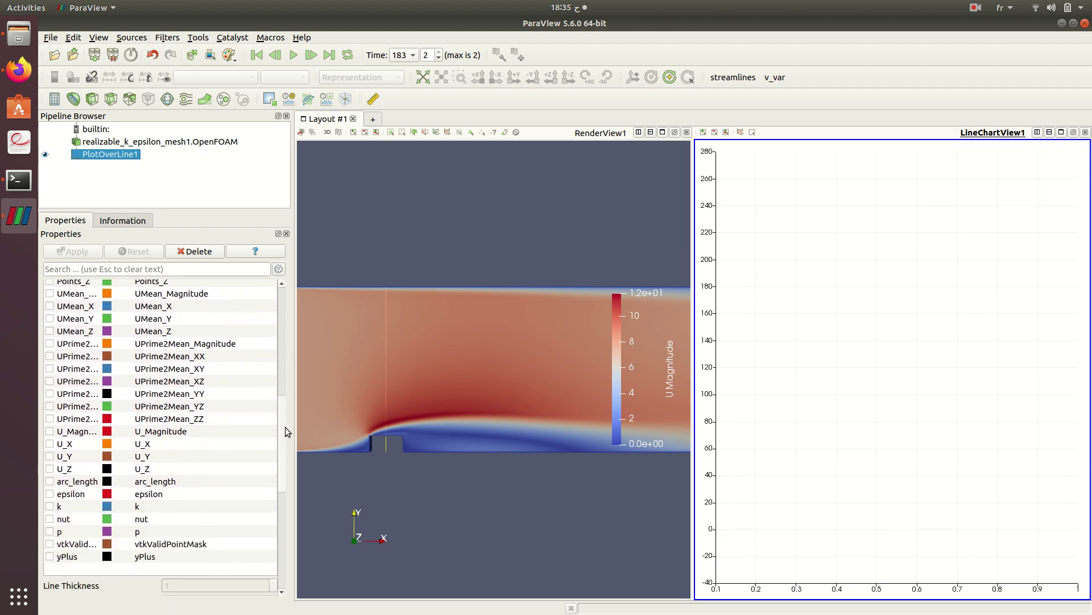
{"action": "left_click", "coordinate": [49, 441]}
Show the U_Y and U_Z series alongside U_X for comparison and hide both again
{"action": "left_click", "coordinate": [50, 454]}
{"action": "left_click", "coordinate": [51, 471]}
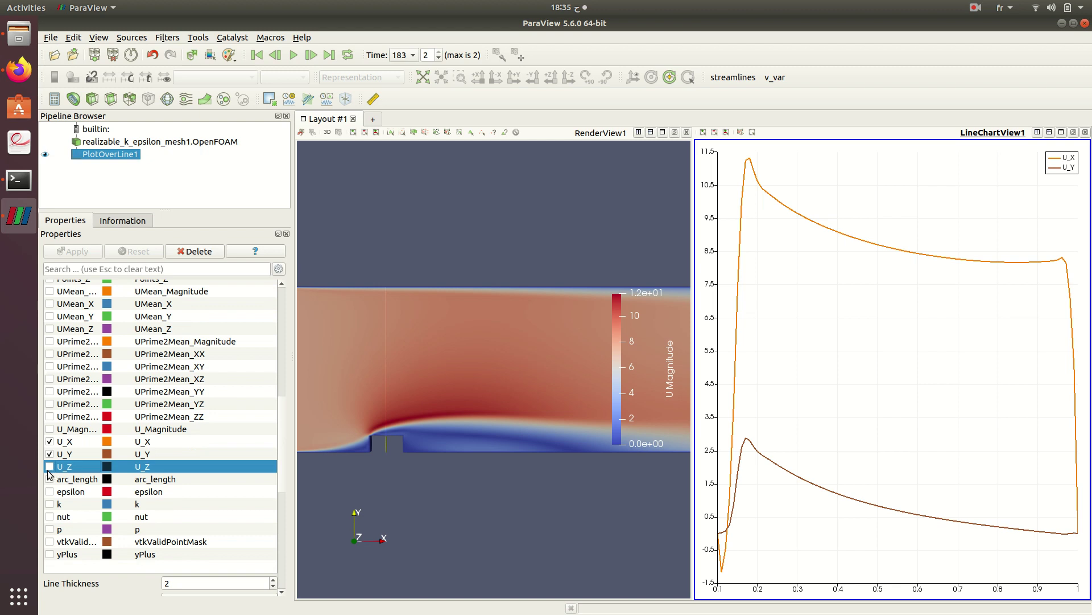
{"action": "left_click", "coordinate": [49, 467]}
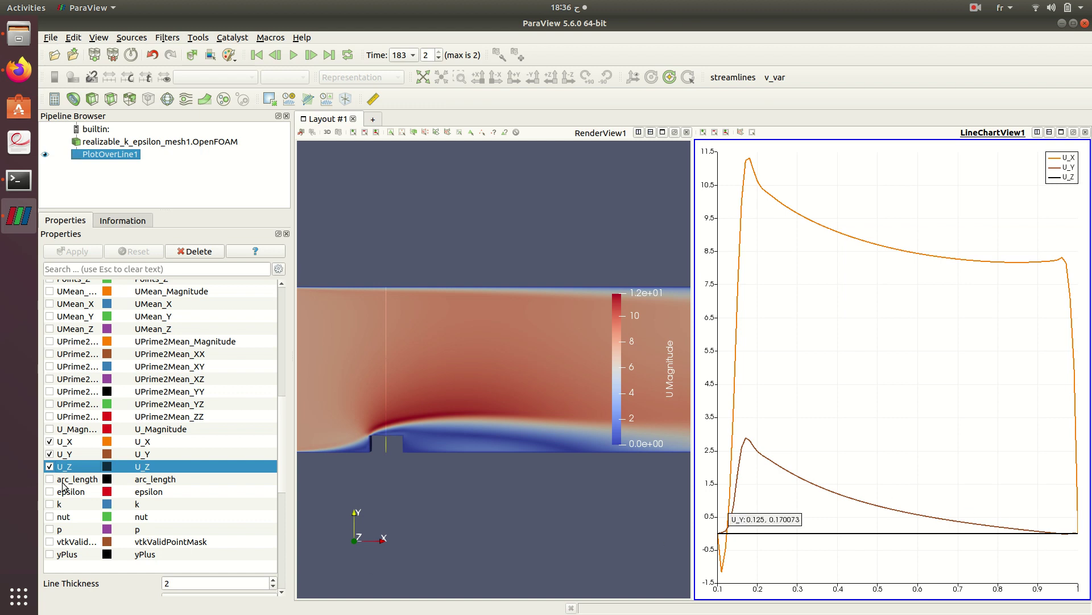
{"action": "left_click", "coordinate": [49, 468]}
{"action": "left_click", "coordinate": [50, 454]}
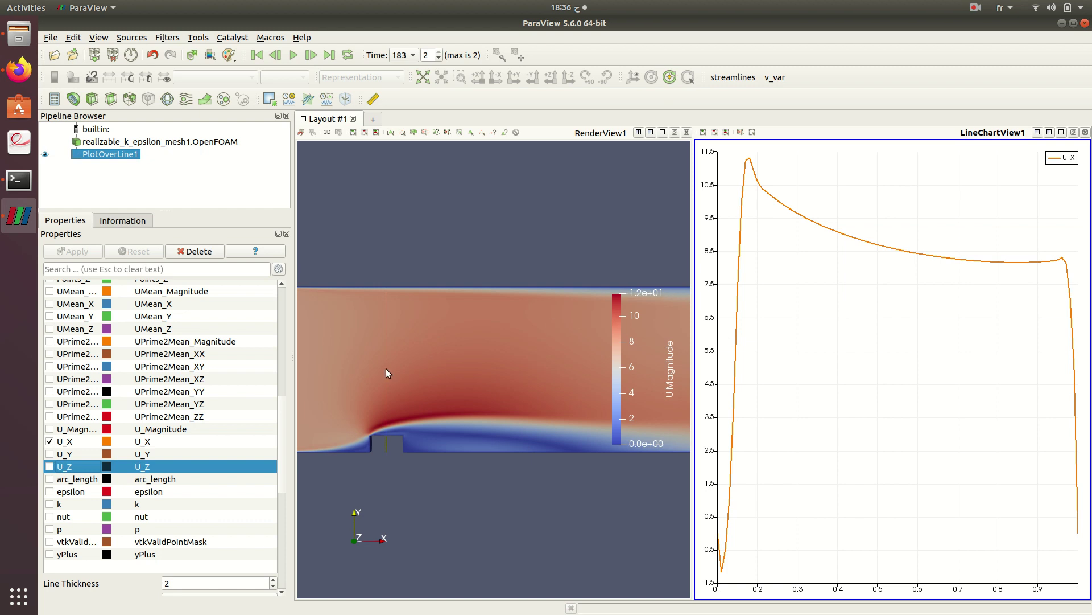
Recolor the U_X series dark red (#aa0000) and set its legend name to "ux"
{"action": "mouse_move", "coordinate": [283, 420]}
{"action": "left_mouse_down"}
{"action": "mouse_move", "coordinate": [284, 403]}
{"action": "mouse_move", "coordinate": [288, 414]}
{"action": "left_mouse_up"}
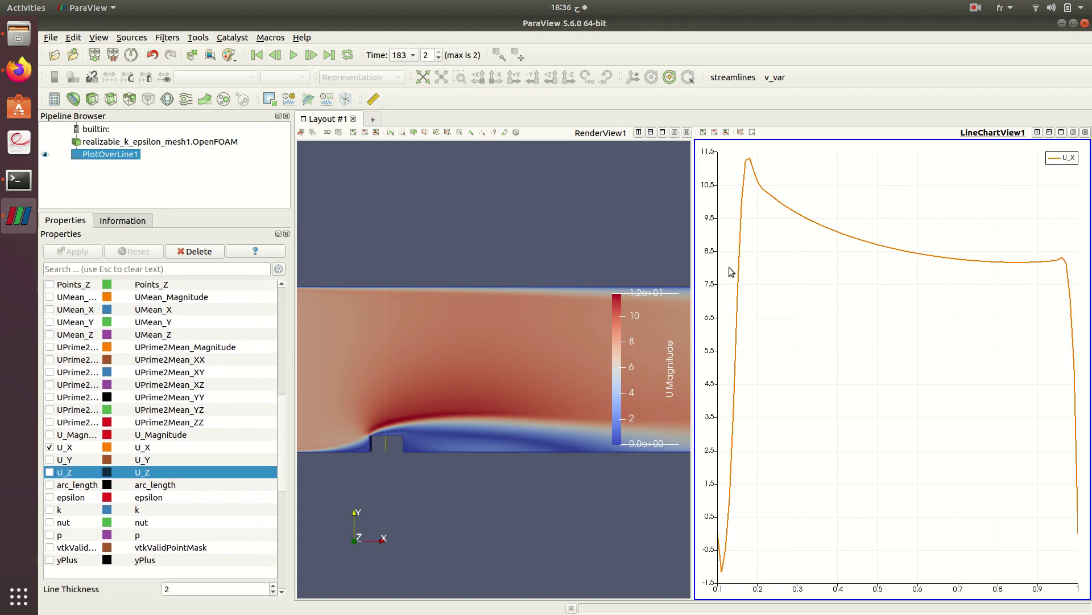
{"action": "double_click", "coordinate": [108, 445]}
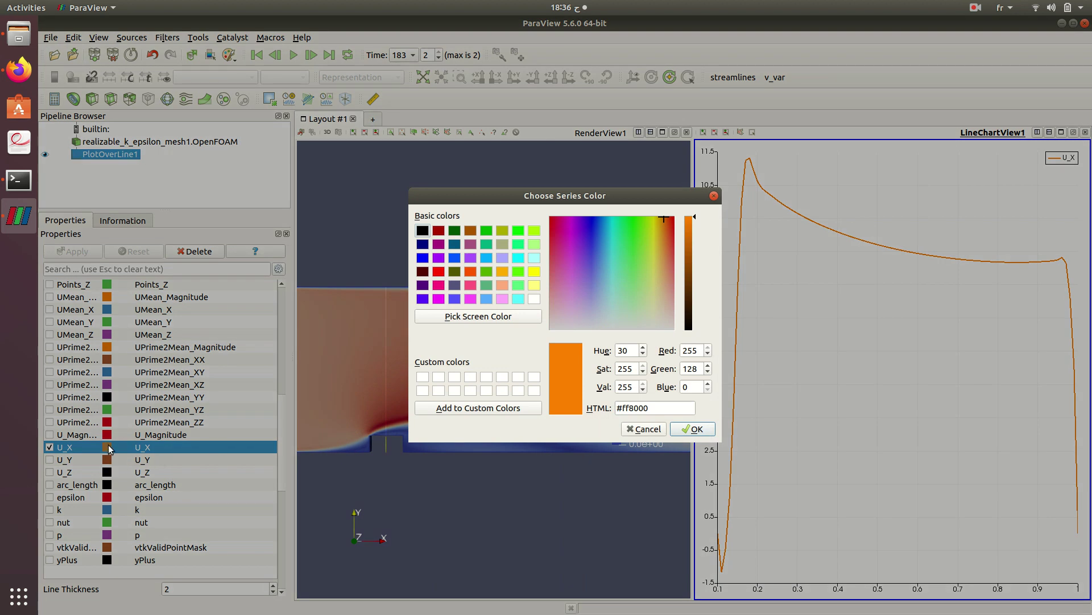
{"action": "left_click", "coordinate": [439, 230]}
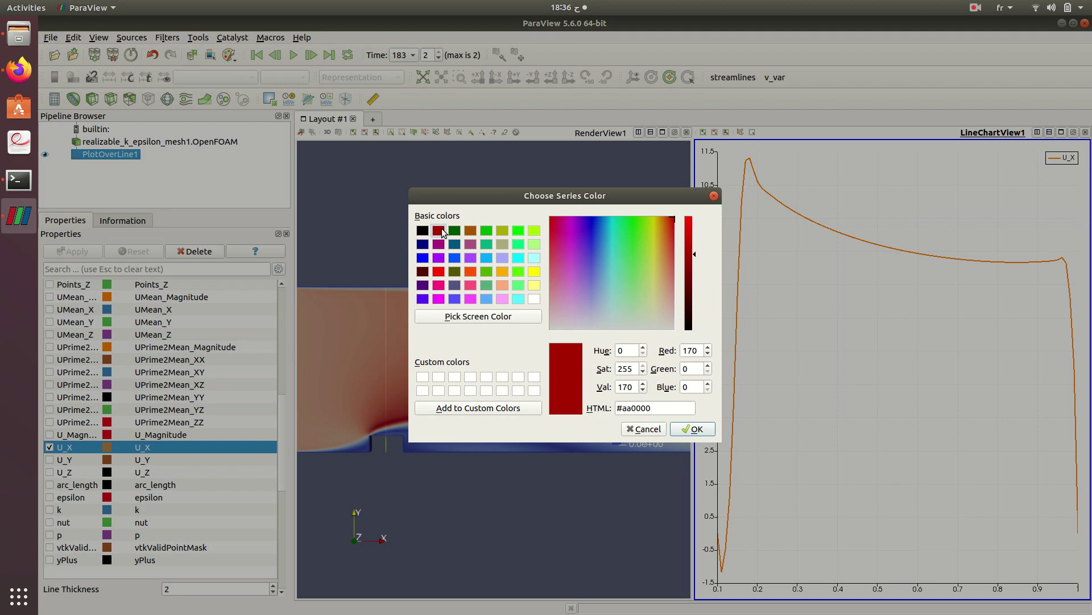
{"action": "left_click", "coordinate": [701, 431]}
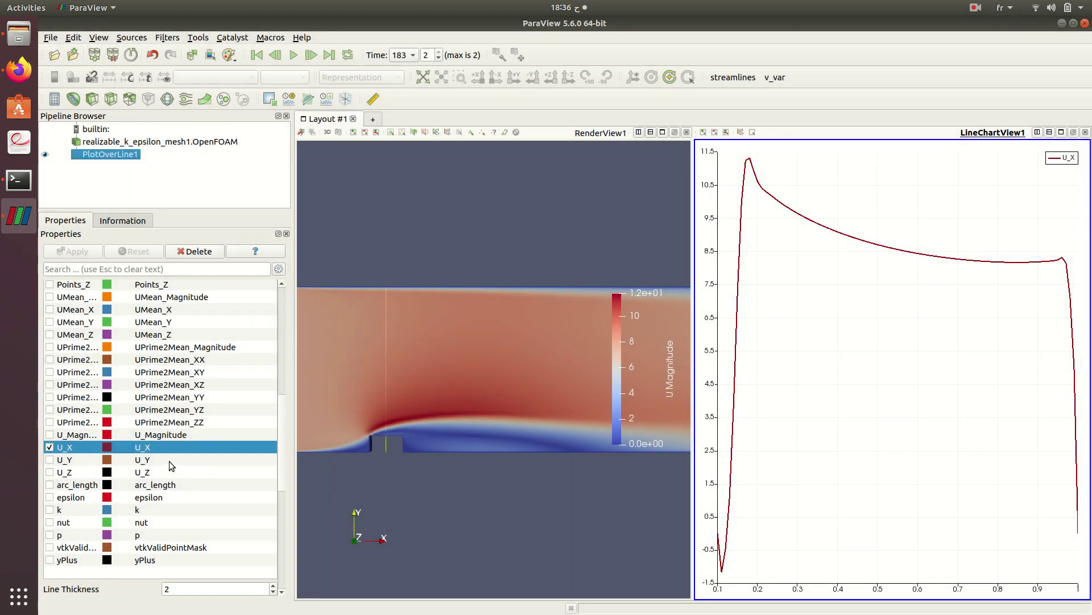
{"action": "double_click", "coordinate": [149, 447]}
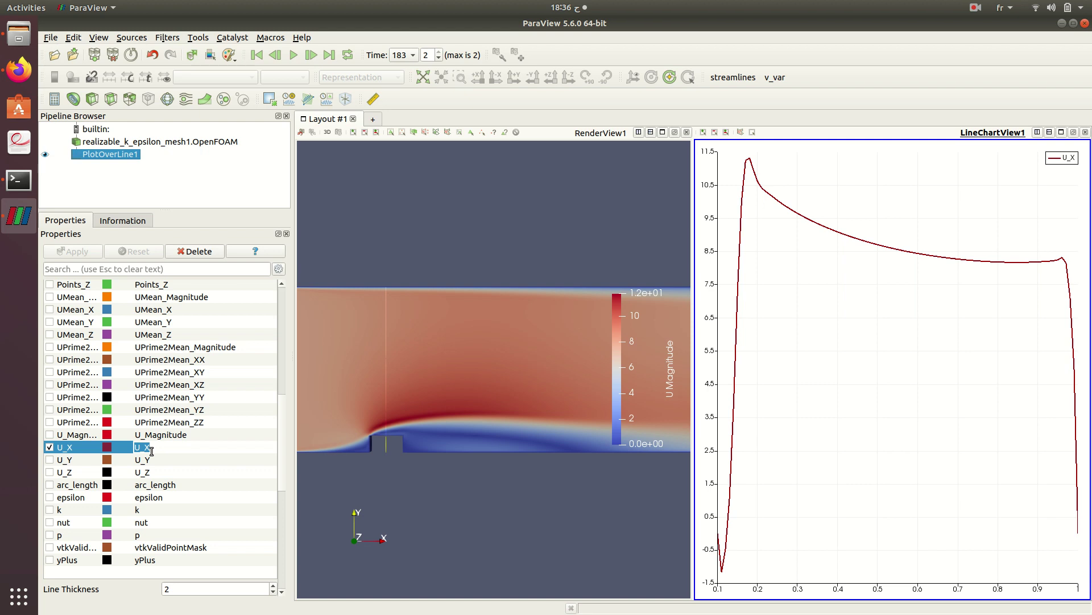
{"action": "type", "text": "ux"}
{"action": "key", "text": "Return"}
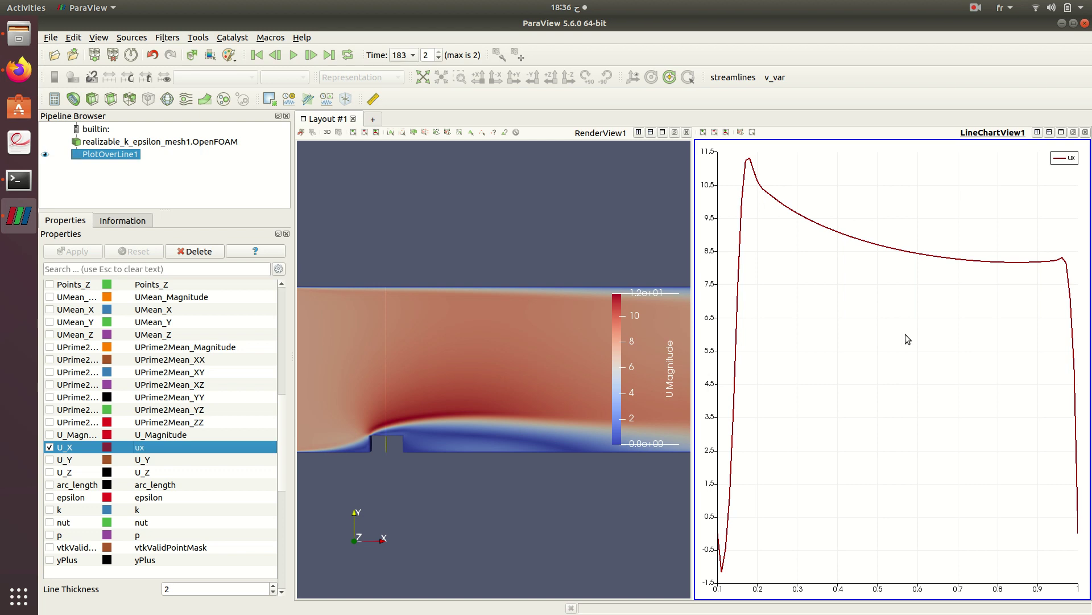
{"action": "left_click", "coordinate": [976, 8]}
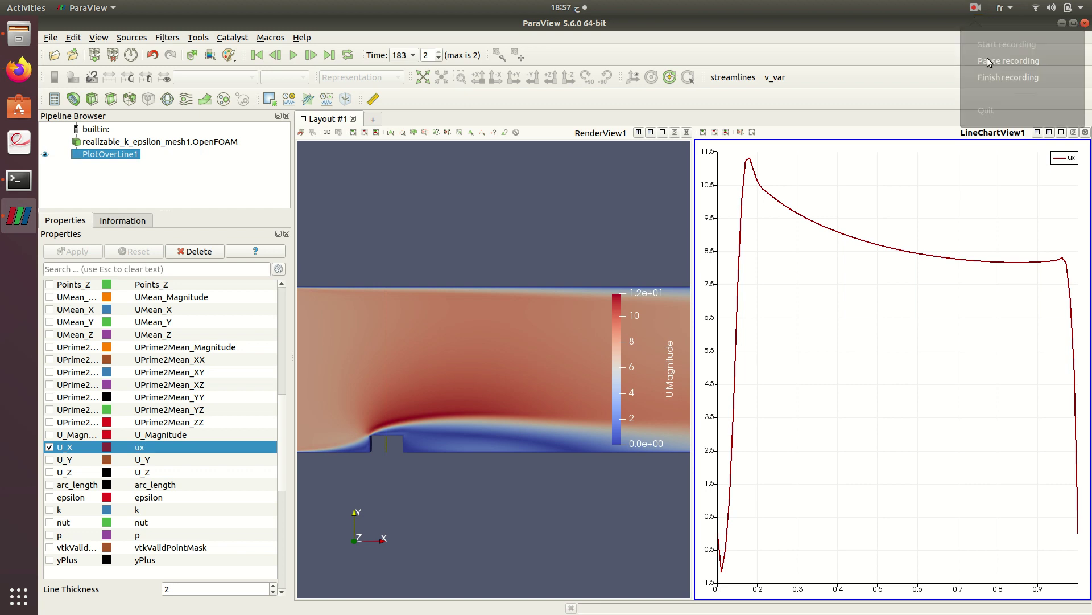
{"action": "left_click", "coordinate": [988, 60]}
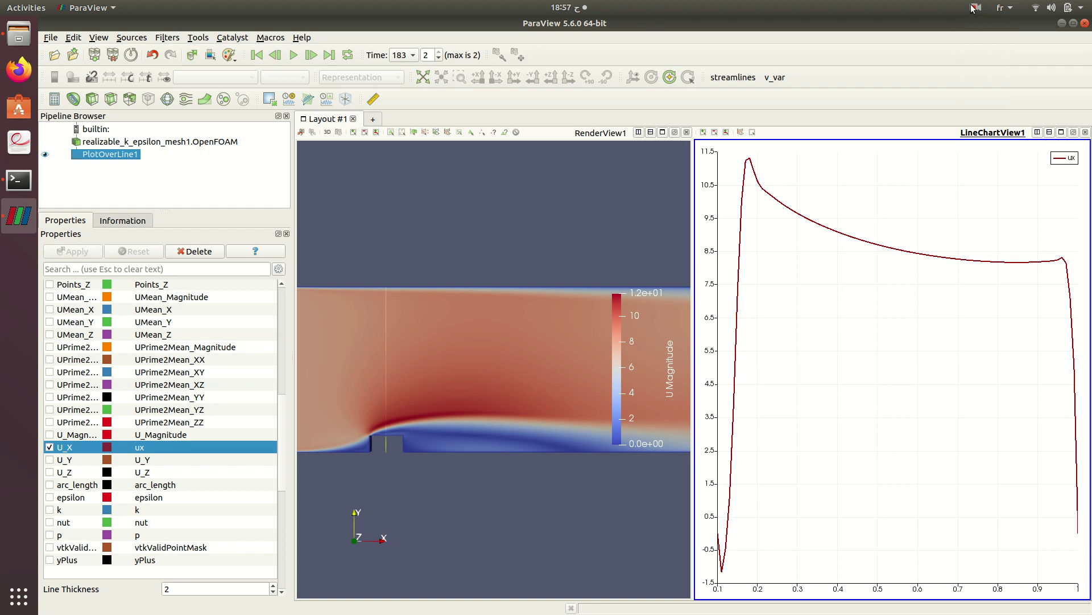
Set the chart's left axis title to "velocity" and its bottom axis title to "y"
{"action": "left_click_drag", "start_coordinate": [281, 414], "coordinate": [280, 525]}
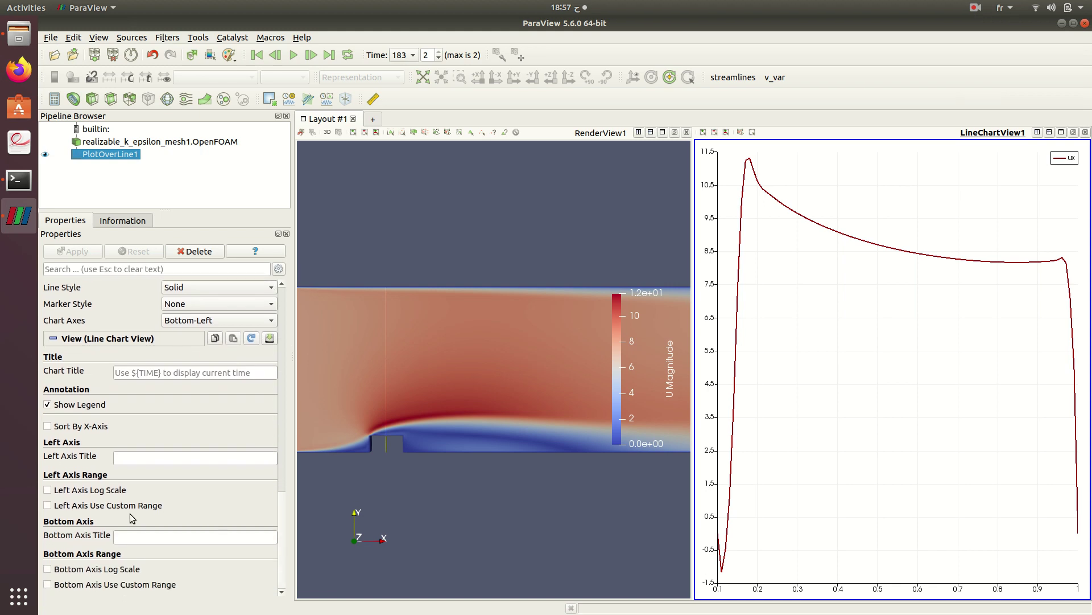
{"action": "left_click", "coordinate": [154, 456]}
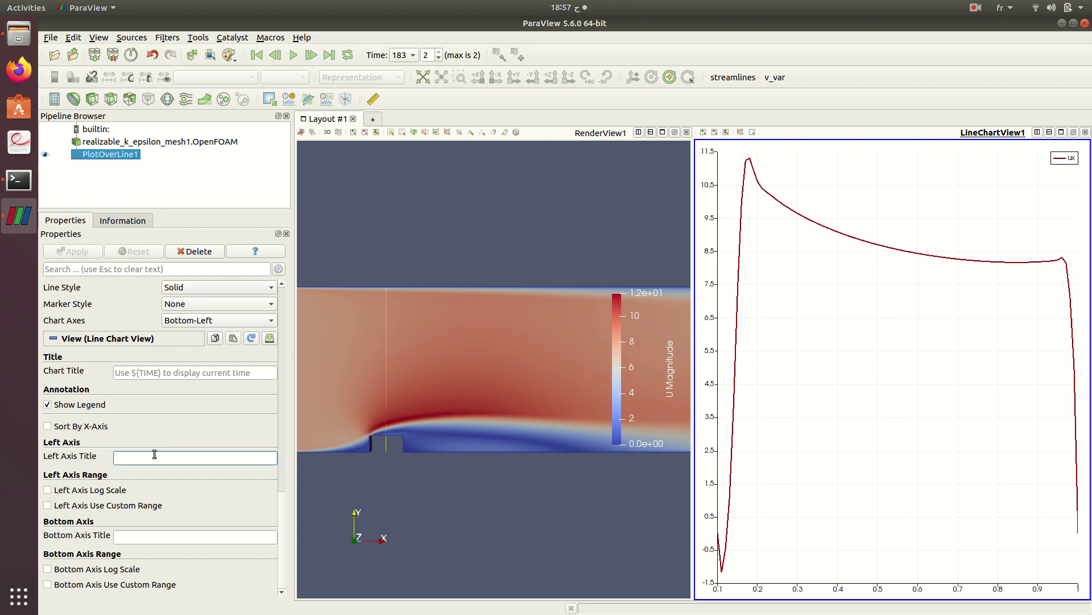
{"action": "type", "text": "velocity"}
{"action": "left_click", "coordinate": [173, 537]}
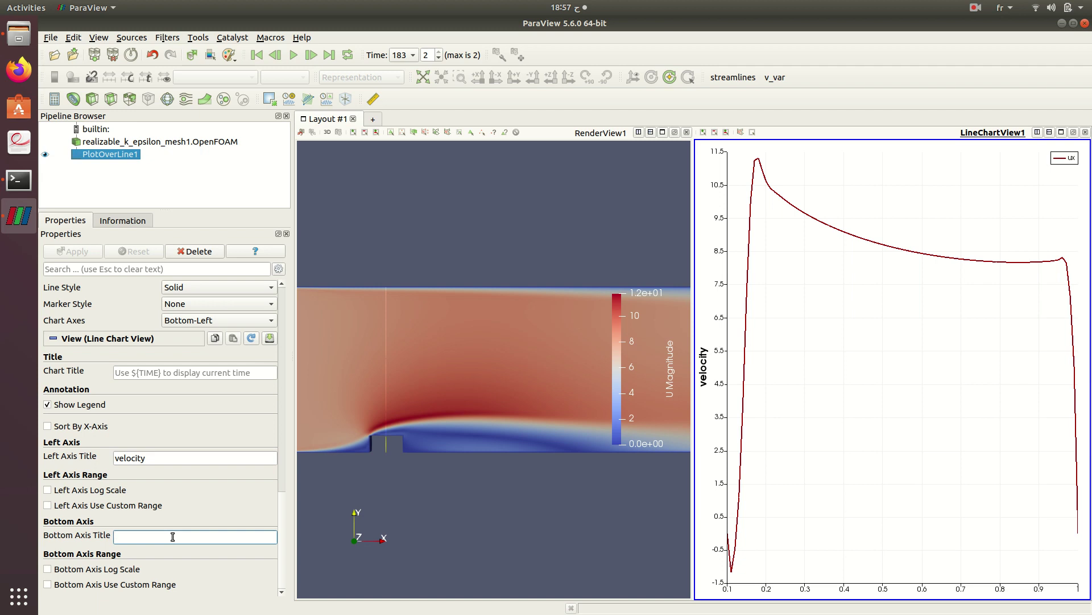
{"action": "type", "text": "y"}
{"action": "key", "text": "Return"}
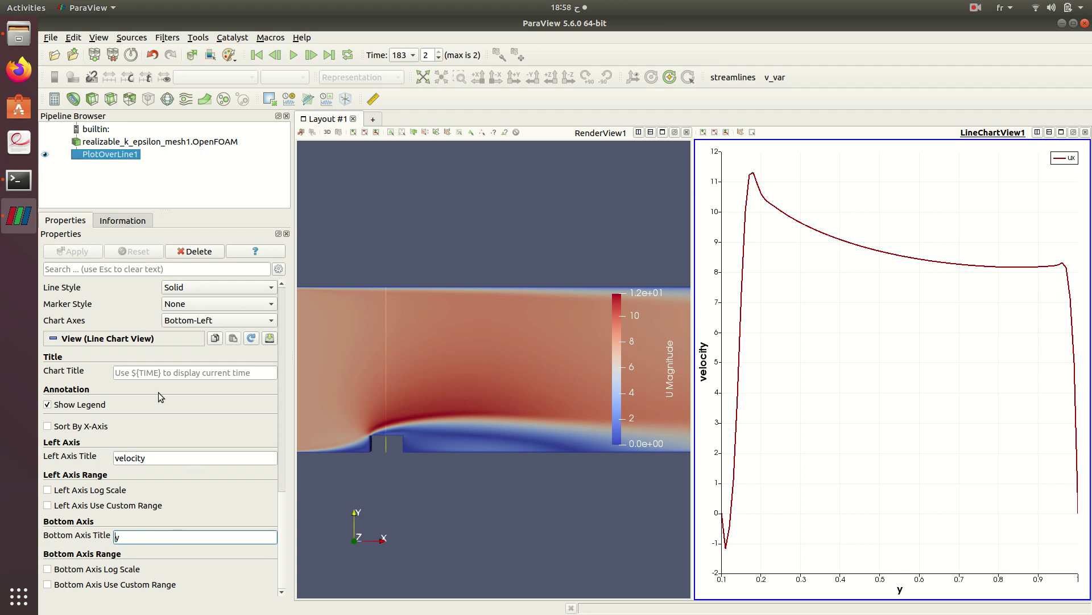
Set the line chart's title to "velocity versus y"
{"action": "left_click", "coordinate": [148, 375]}
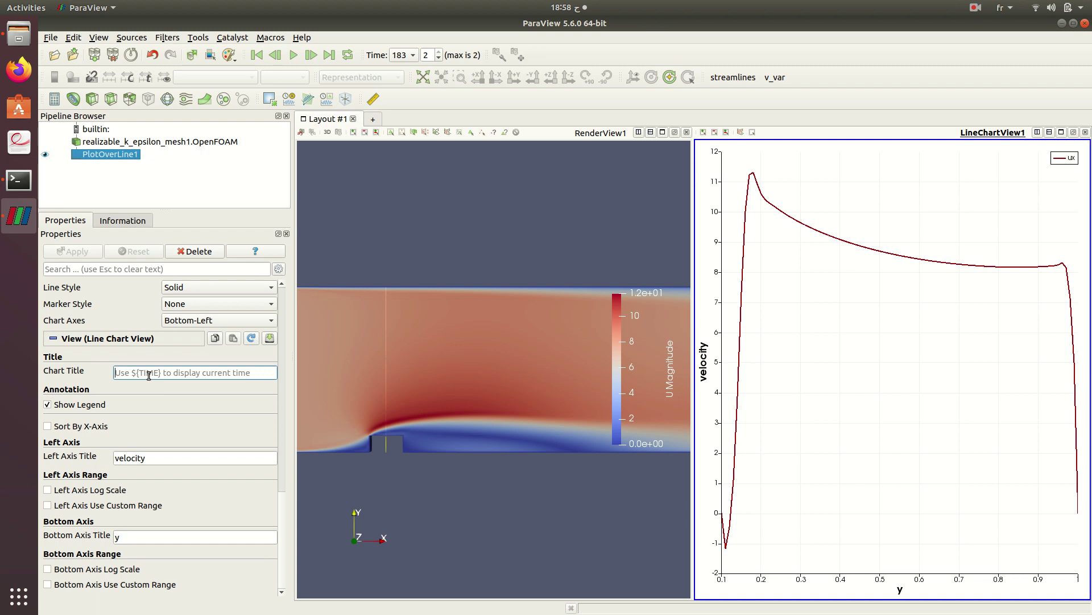
{"action": "type", "text": "veloci"}
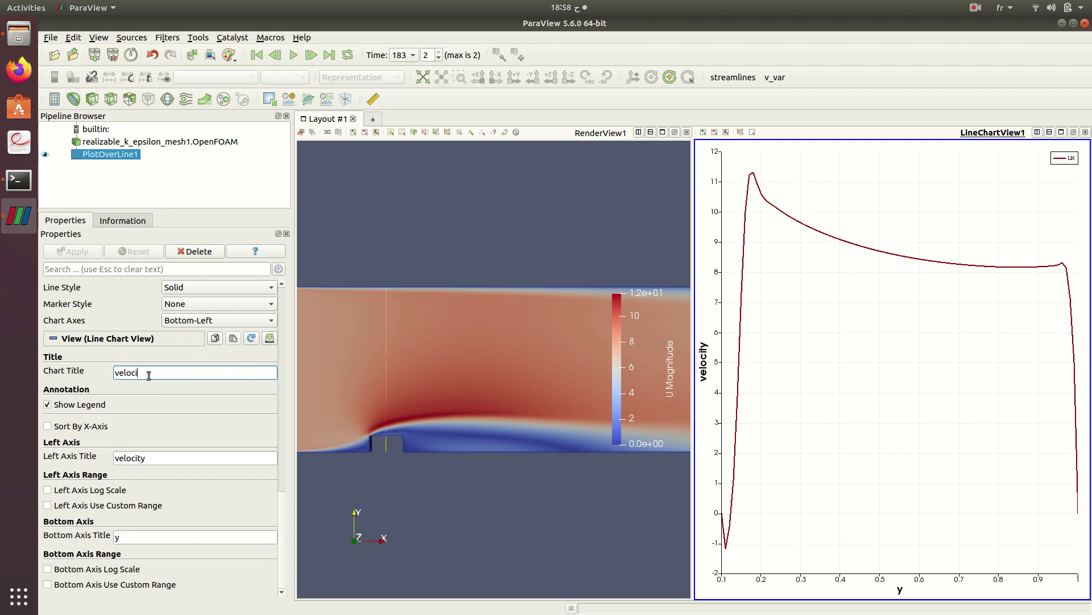
{"action": "type", "text": "ty versus y"}
{"action": "key", "text": "Return"}
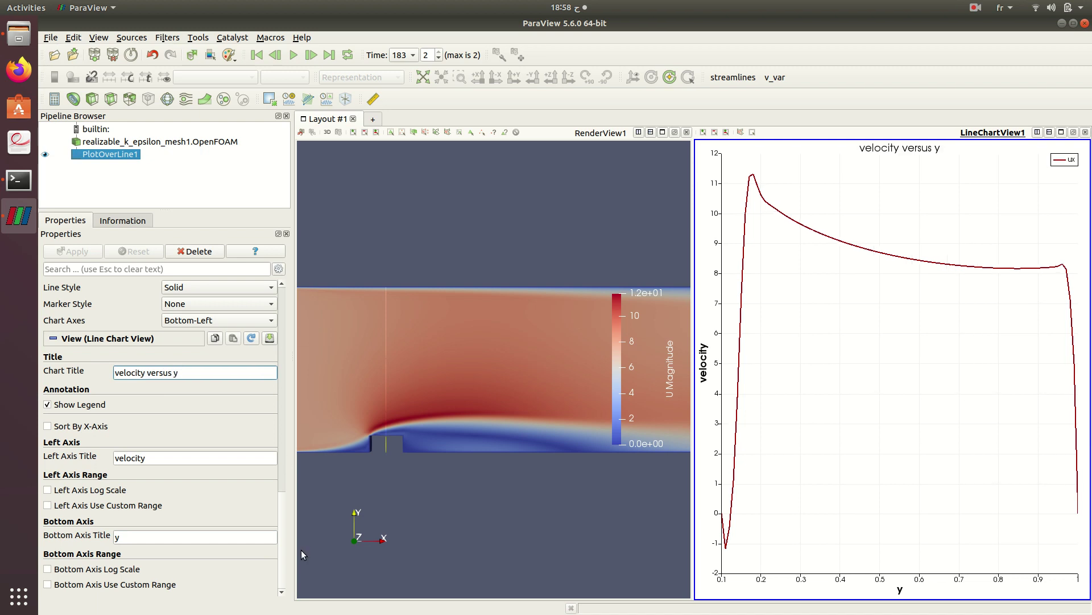
Enable a custom range for the chart's bottom axis and set its maximum to 0.4
{"action": "left_click", "coordinate": [285, 530]}
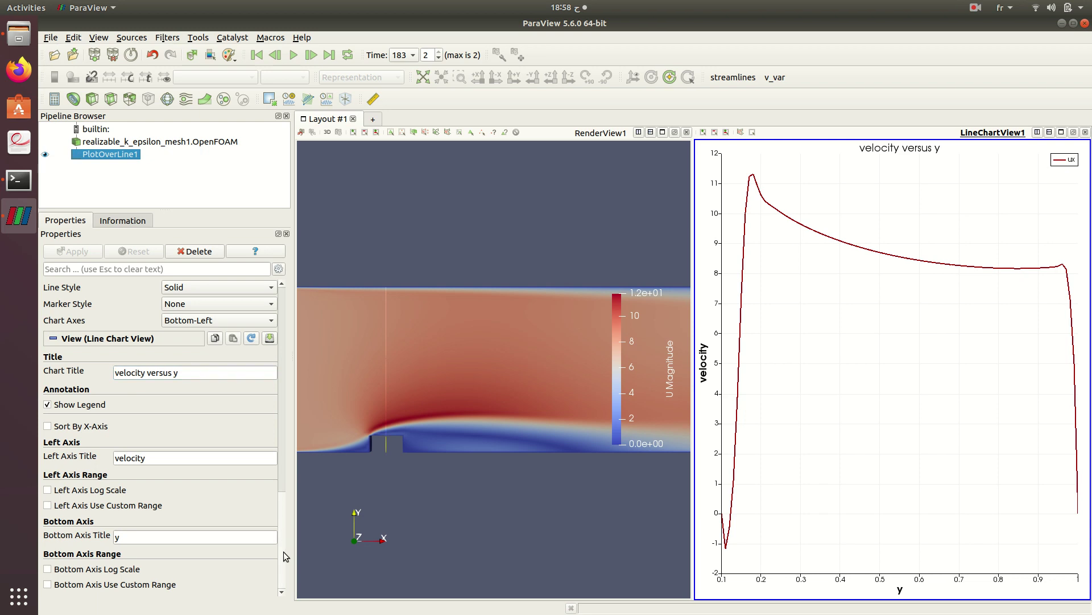
{"action": "left_click", "coordinate": [101, 586]}
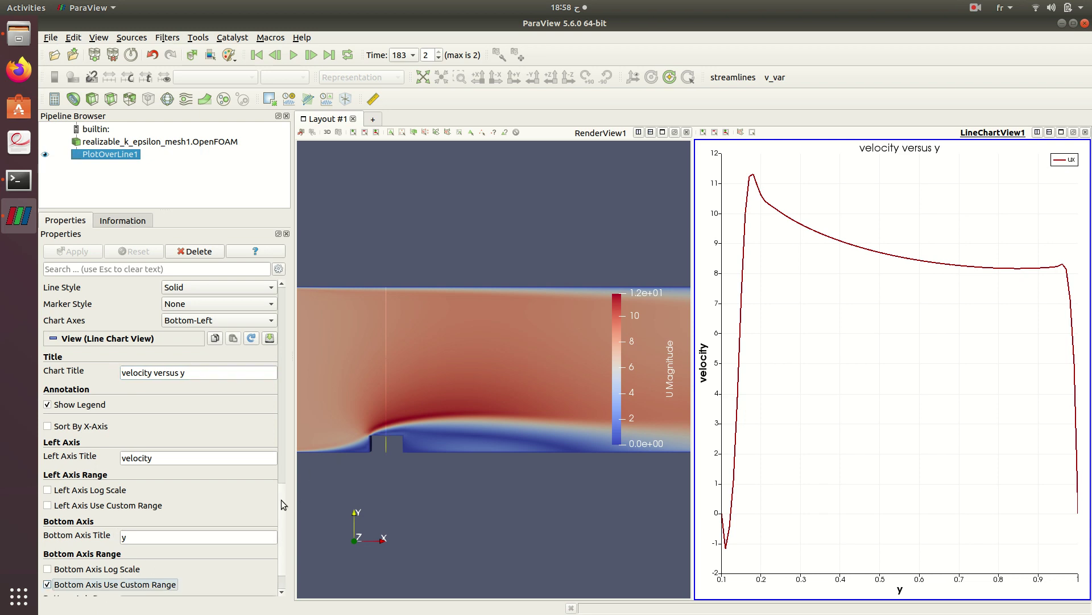
{"action": "scroll", "coordinate": [281, 499], "scroll_direction": "down", "scroll_amount": 2}
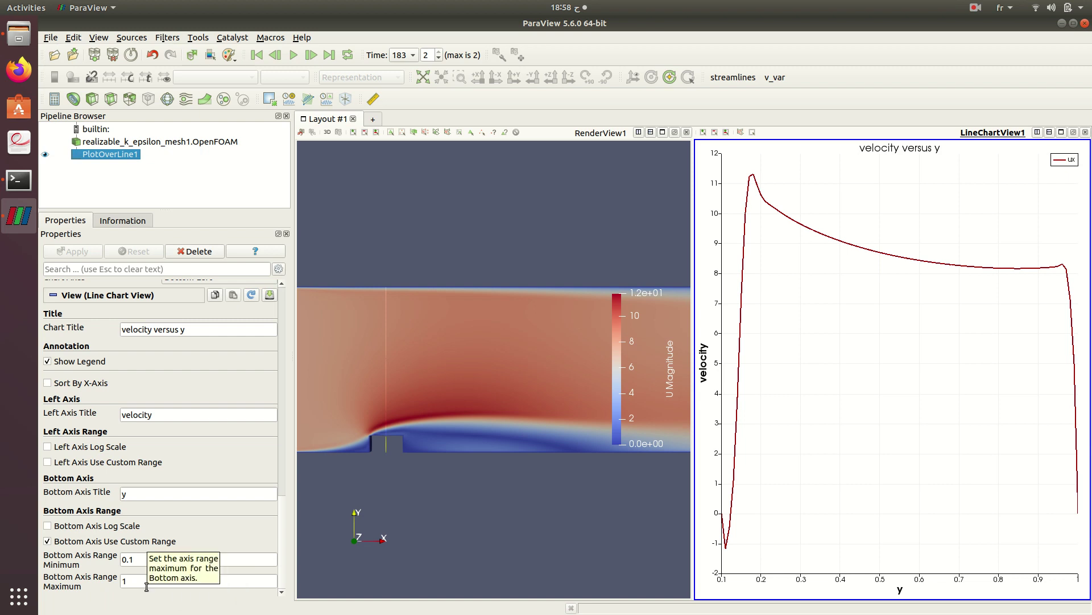
{"action": "double_click", "coordinate": [122, 585]}
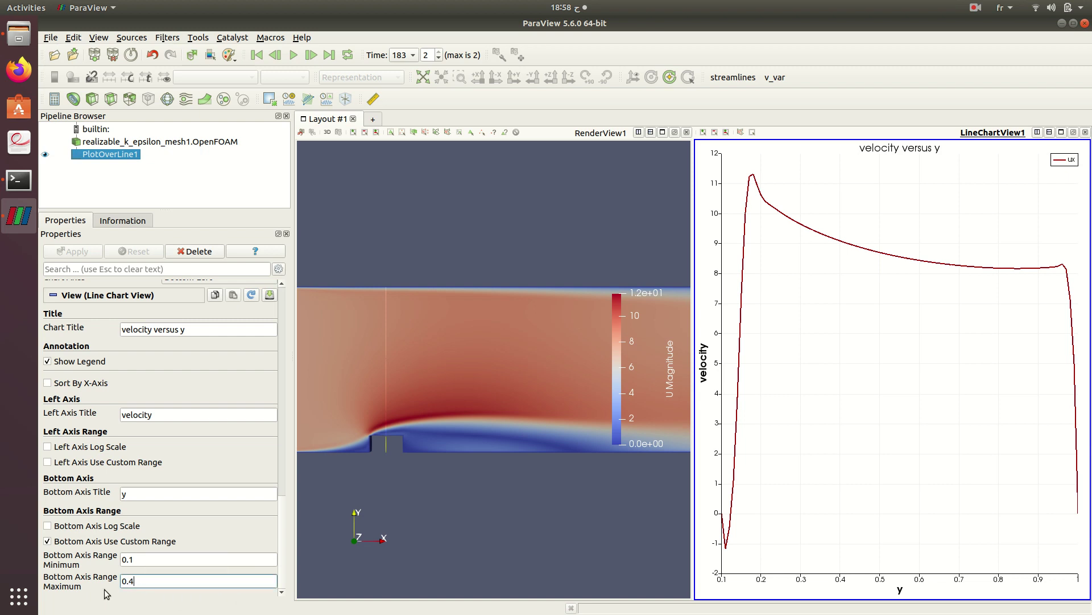
{"action": "key", "text": "Return"}
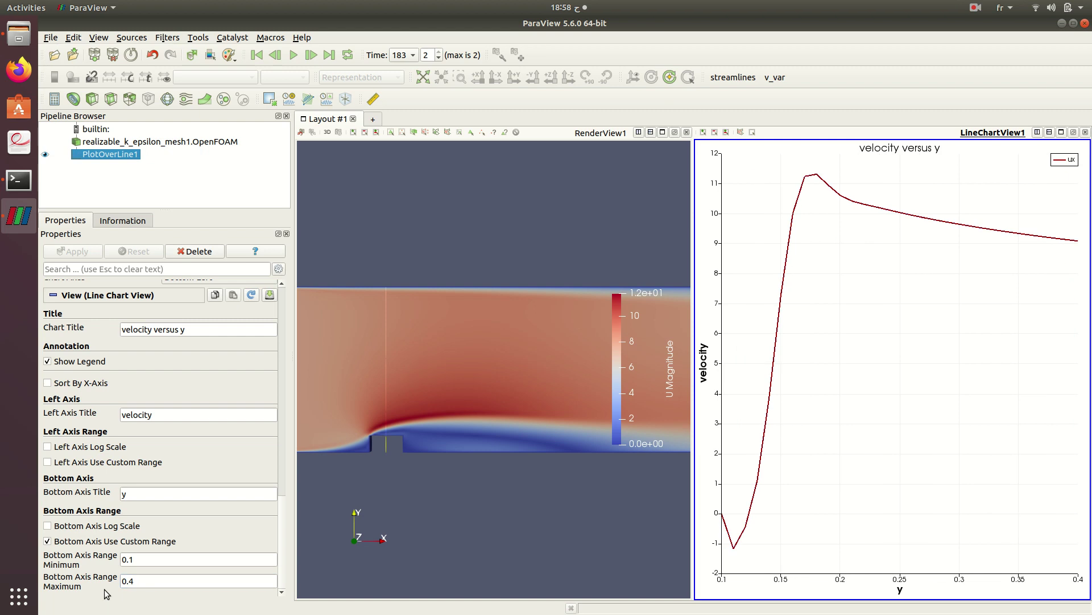
{"action": "mouse_move", "coordinate": [936, 223]}
Swap the chart's axes by using U_X as the X array and plotting Points_Y instead of the U_X series
{"action": "left_click_drag", "start_coordinate": [281, 520], "coordinate": [285, 391]}
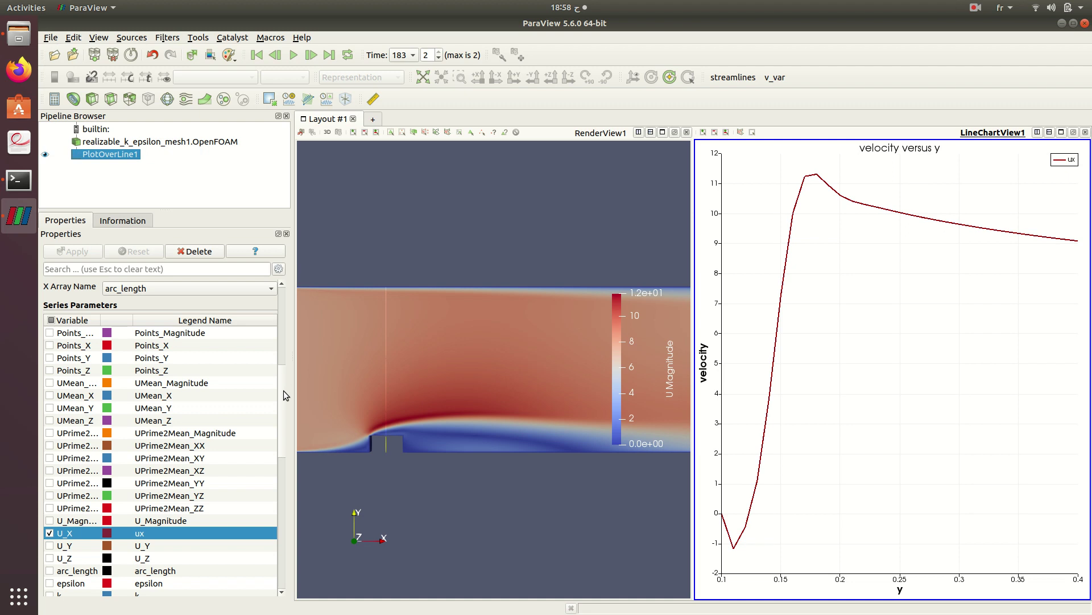
{"action": "left_click_drag", "start_coordinate": [282, 375], "coordinate": [281, 365]}
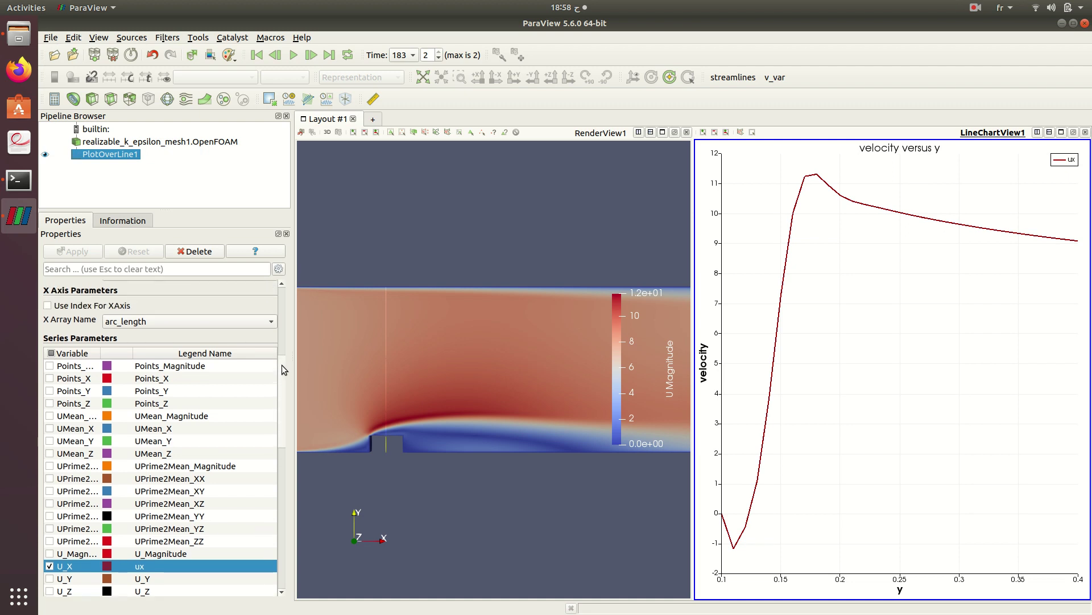
{"action": "left_click", "coordinate": [222, 319]}
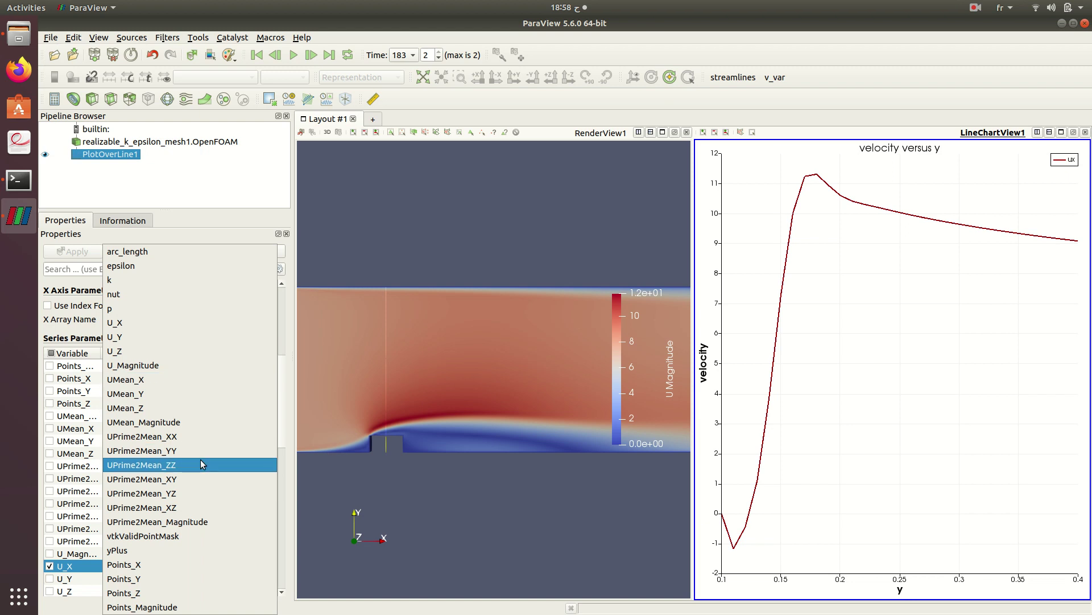
{"action": "left_click", "coordinate": [243, 322]}
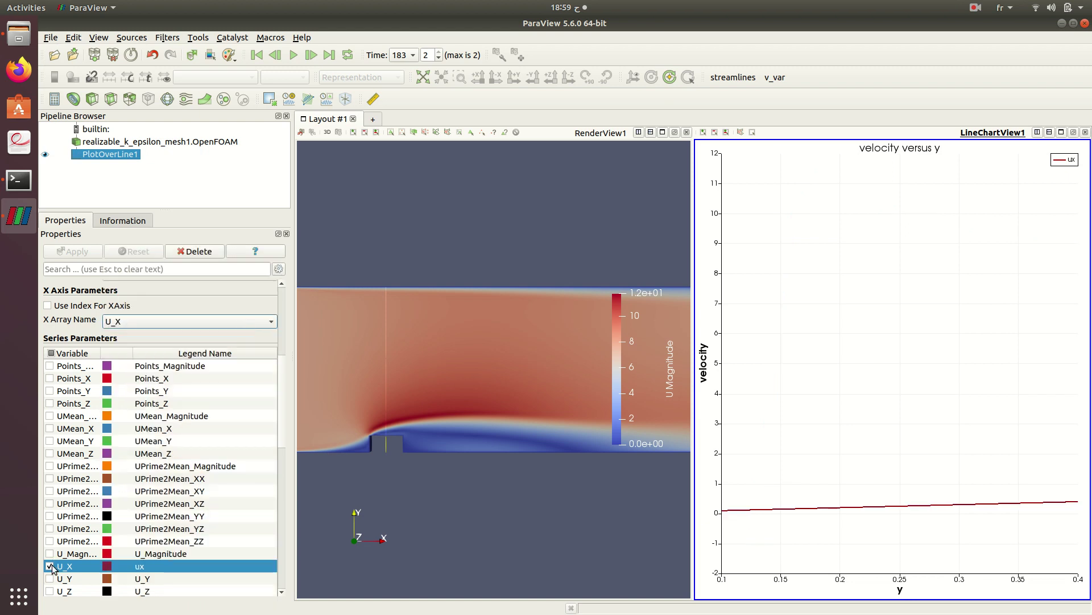
{"action": "left_click", "coordinate": [50, 566]}
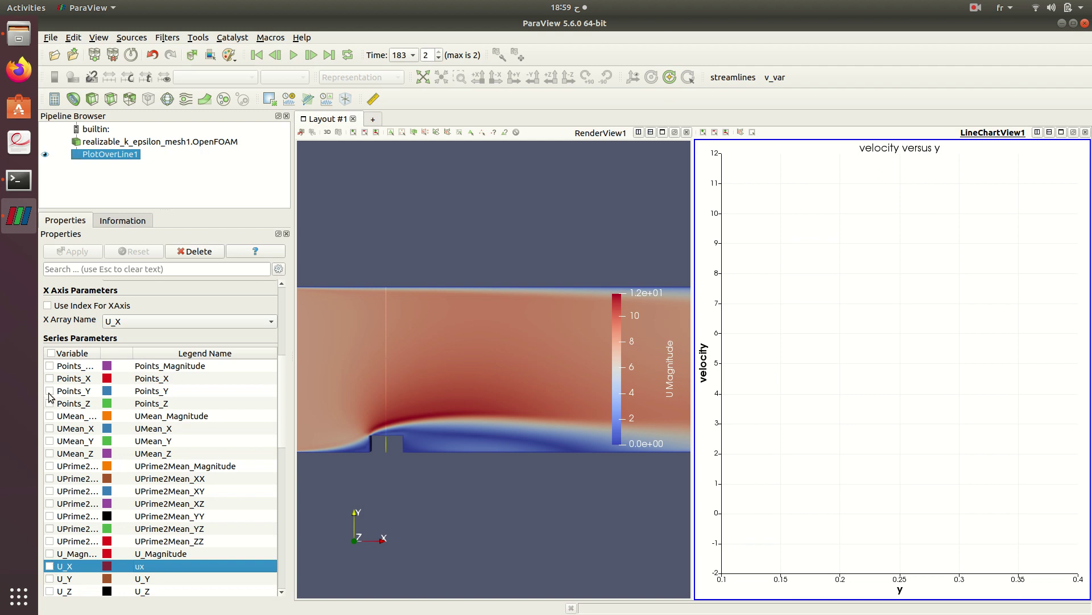
{"action": "left_click", "coordinate": [50, 390]}
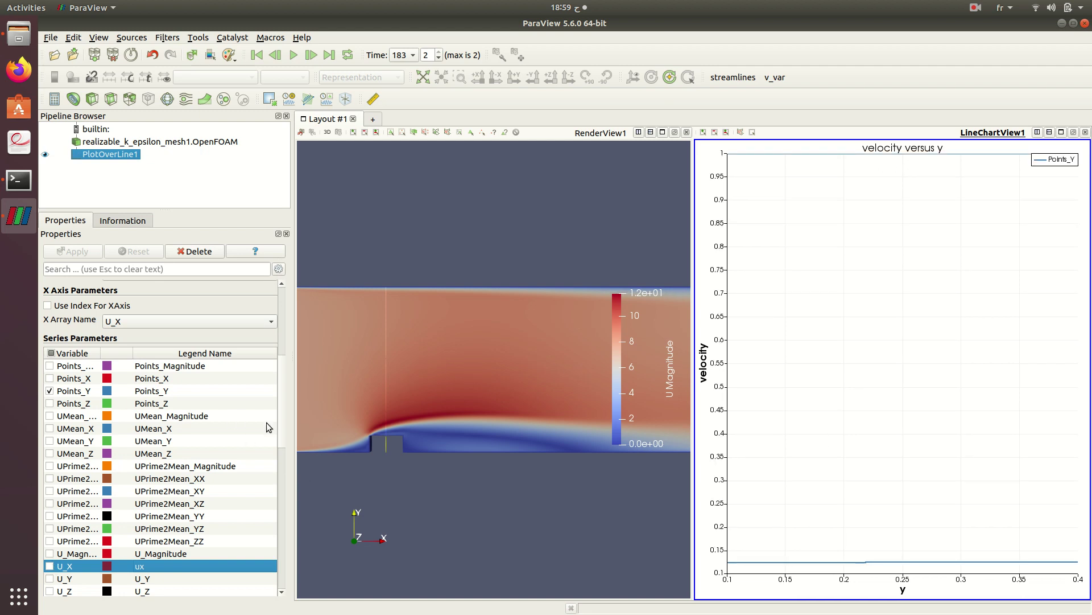
Turn off the custom range of the chart's bottom axis
{"action": "left_click_drag", "start_coordinate": [282, 418], "coordinate": [276, 568]}
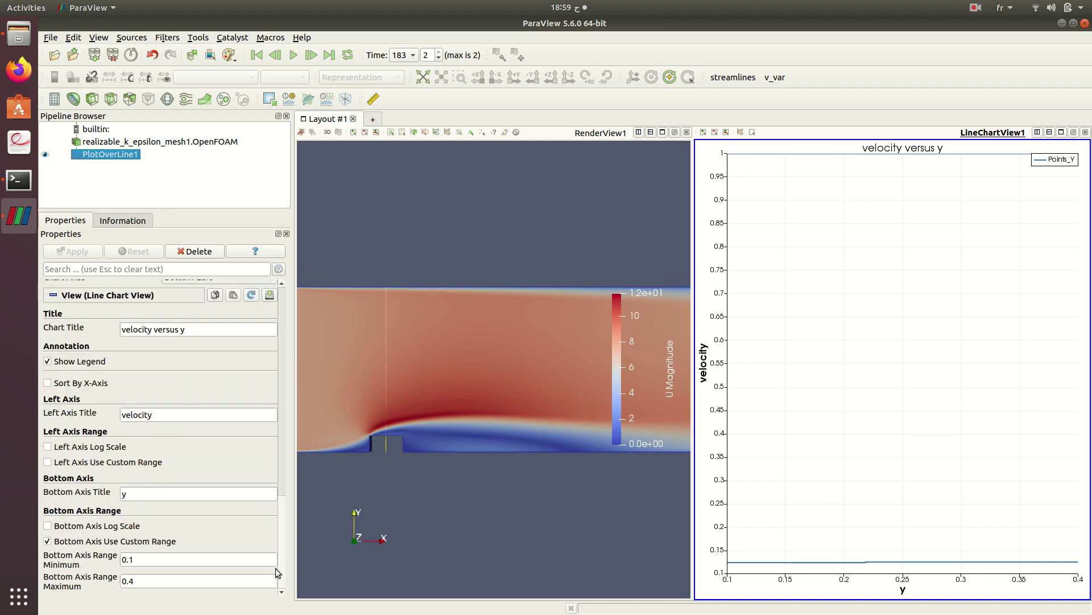
{"action": "left_click", "coordinate": [217, 559]}
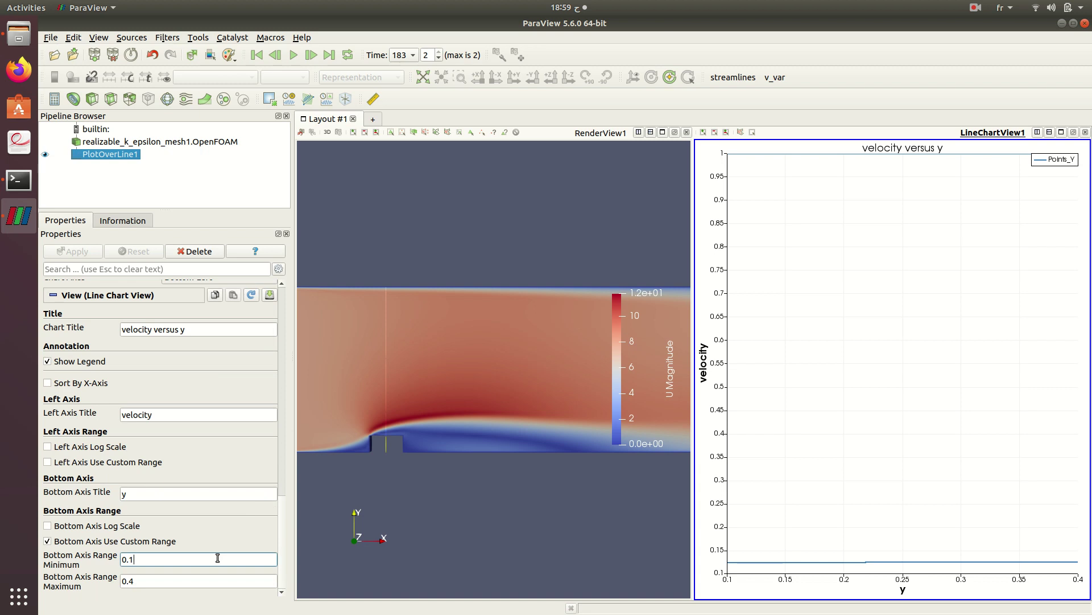
{"action": "left_click", "coordinate": [102, 542]}
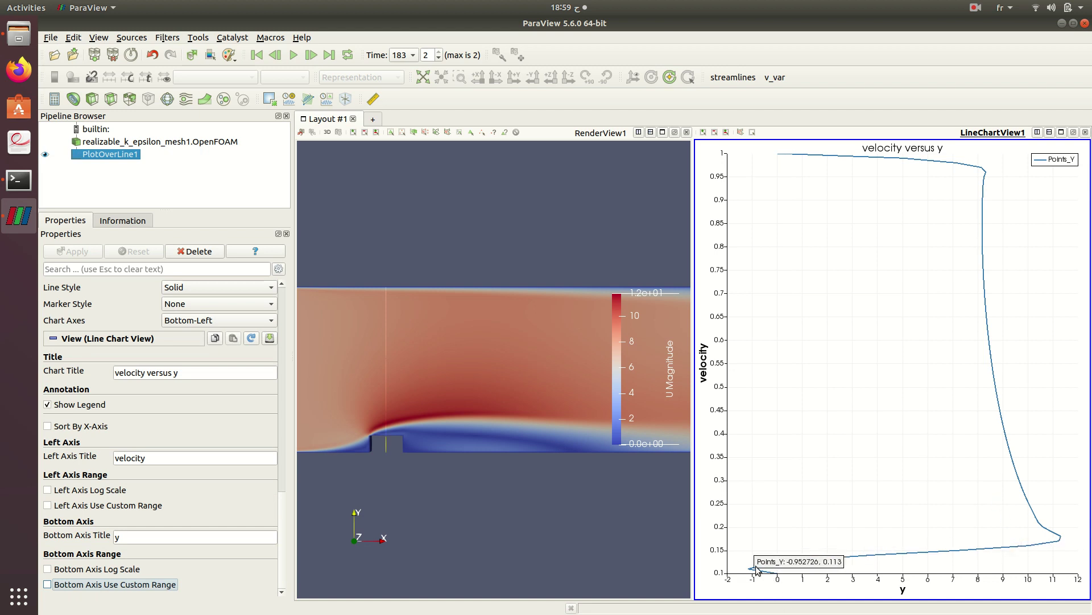
{"action": "mouse_move", "coordinate": [1045, 545]}
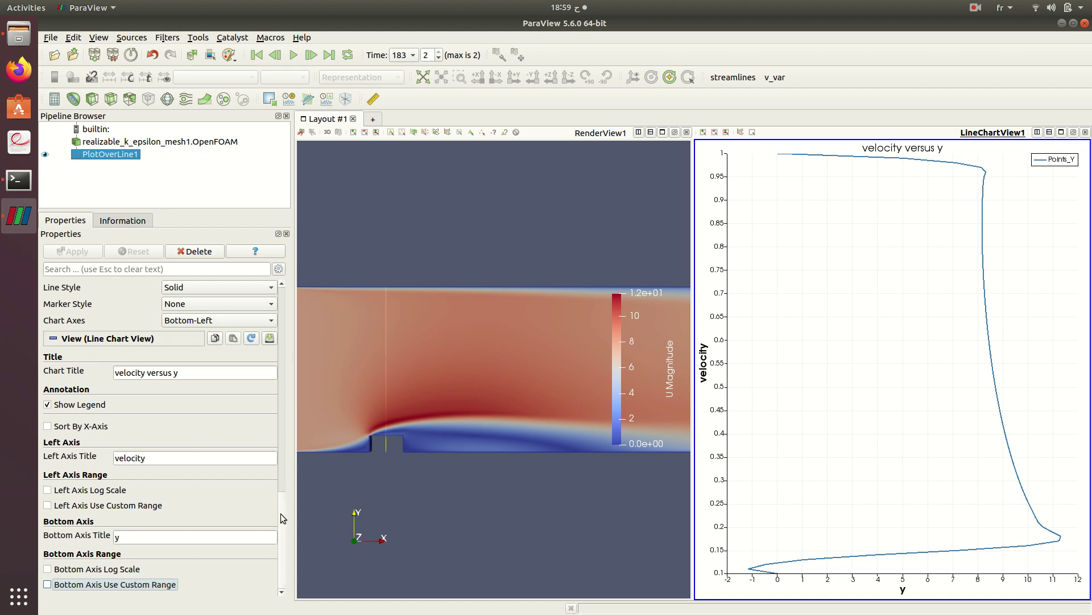
Set the chart's X array to Points_Y and plot the U_X series instead of Points_Y
{"action": "scroll", "coordinate": [280, 511], "scroll_direction": "up", "scroll_amount": 10}
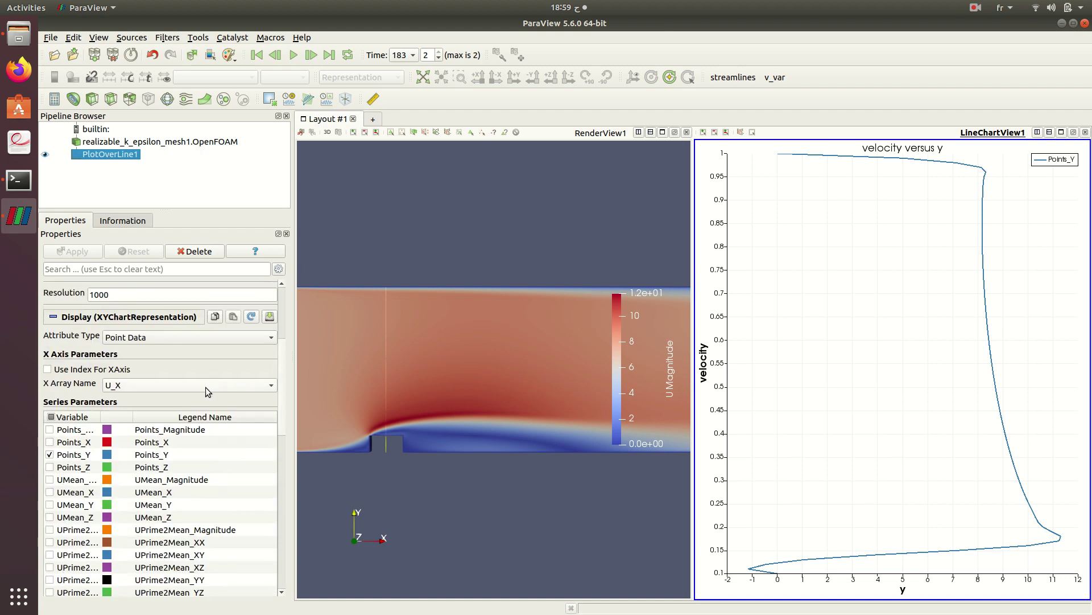
{"action": "left_click", "coordinate": [206, 385]}
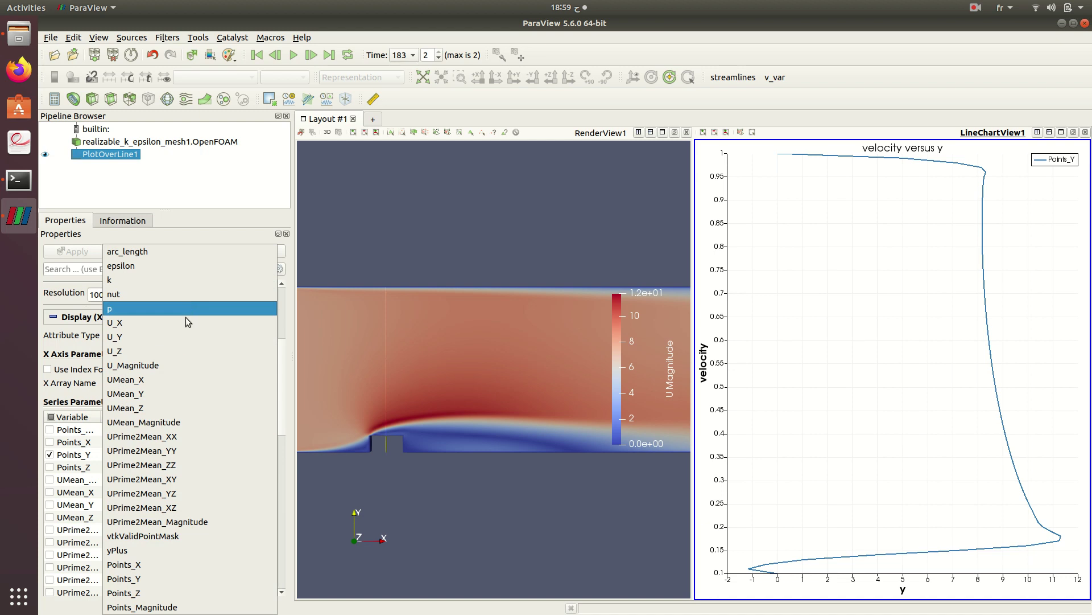
{"action": "left_click", "coordinate": [190, 577]}
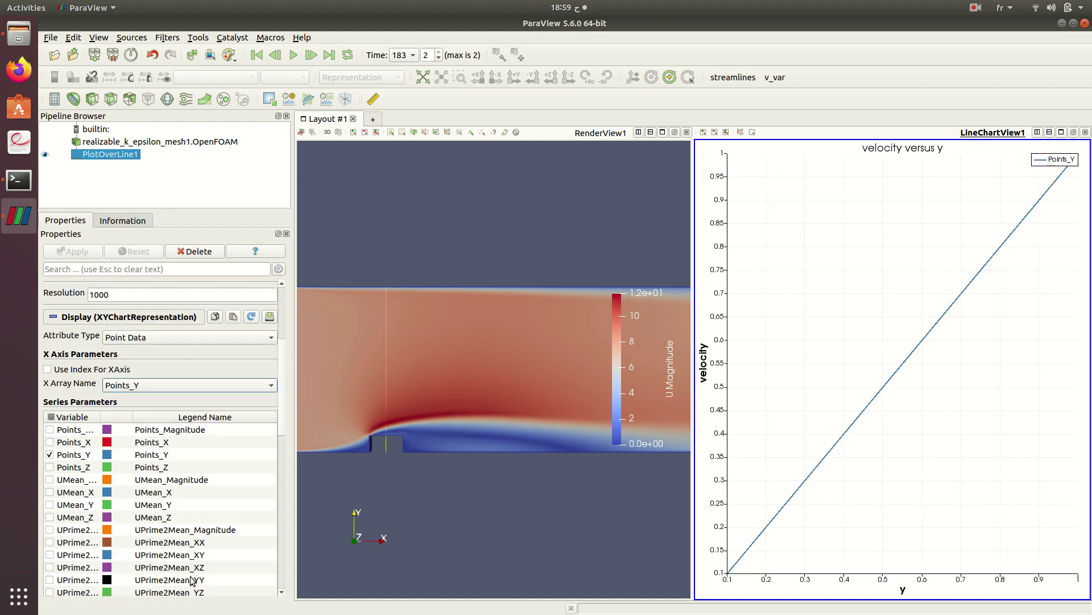
{"action": "left_click", "coordinate": [50, 455]}
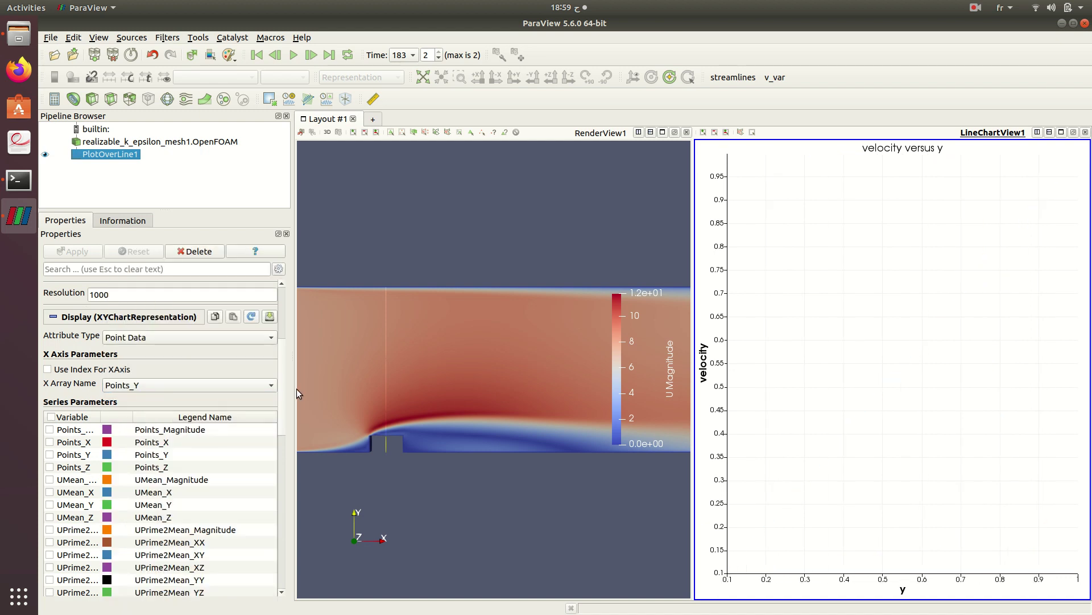
{"action": "left_click_drag", "start_coordinate": [281, 385], "coordinate": [286, 440]}
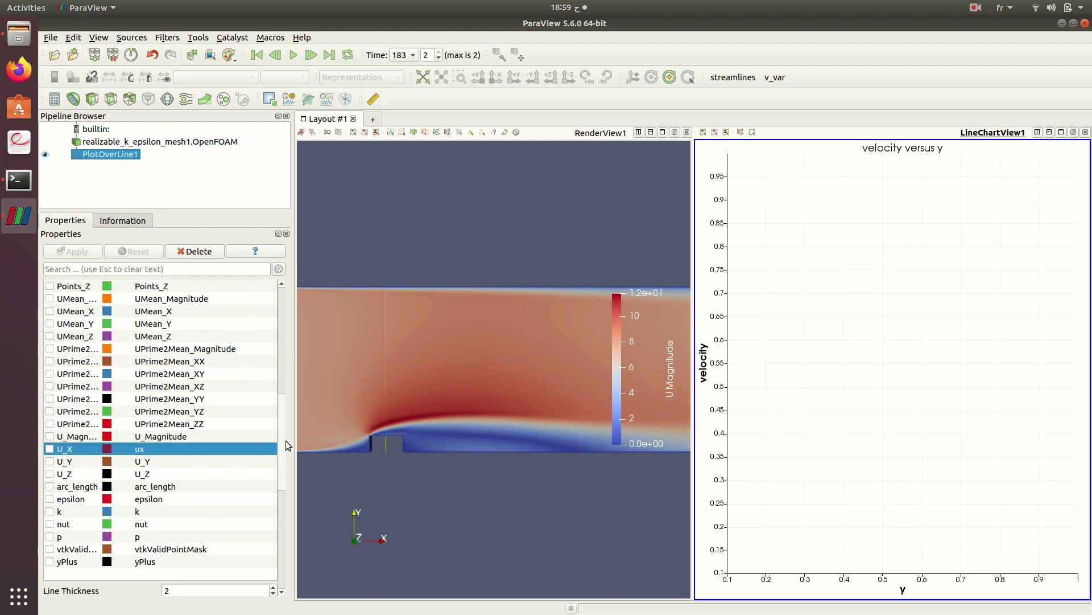
{"action": "left_click", "coordinate": [49, 449]}
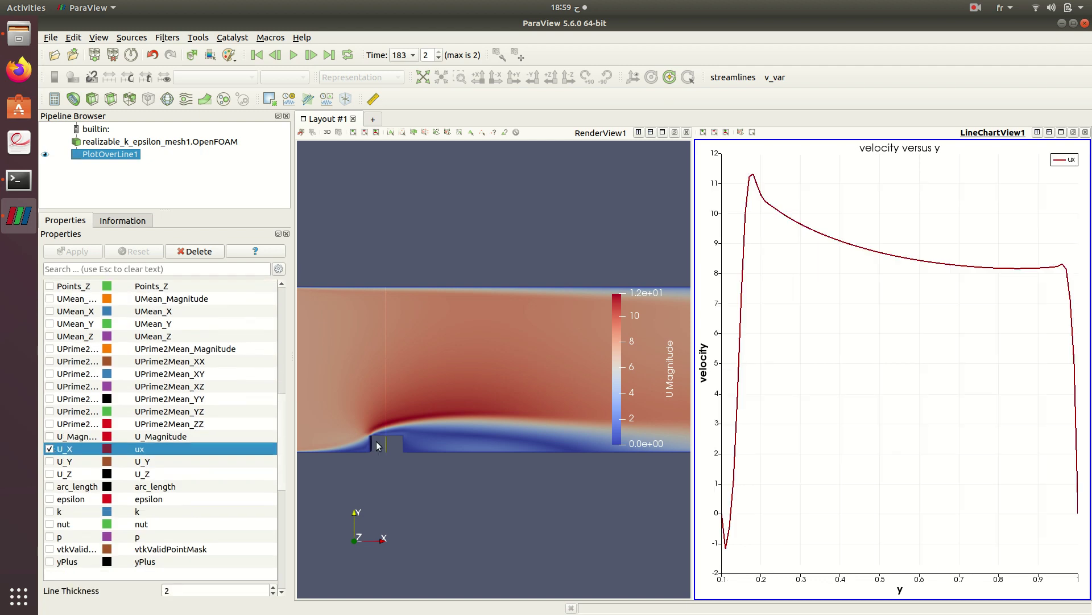
Add a second Plot Over Line filter to the realizable_k_epsilon_mesh1.OpenFOAM source in the render view
{"action": "left_click", "coordinate": [655, 244]}
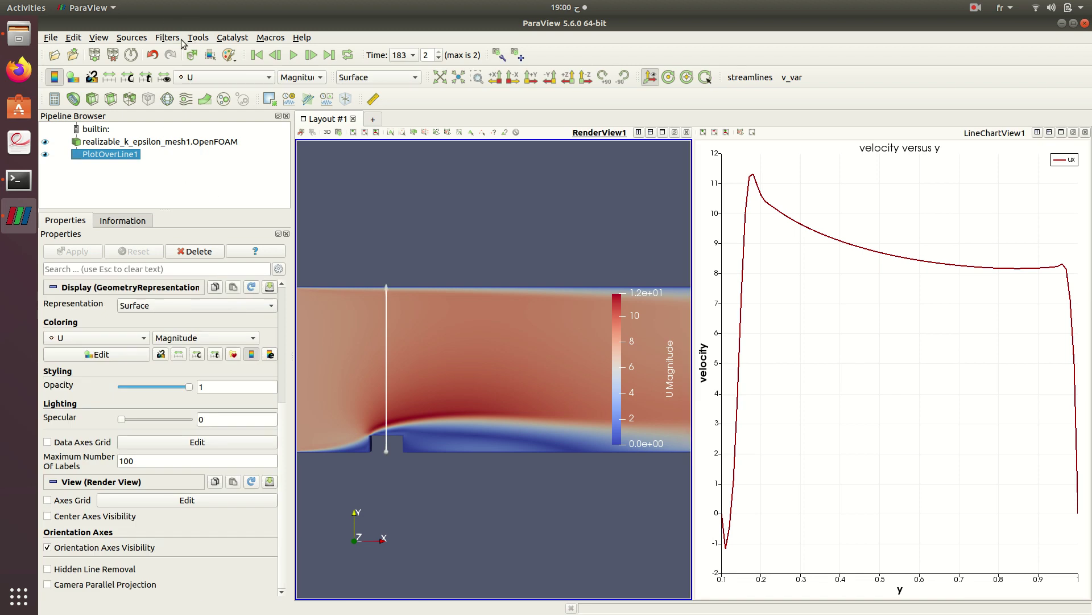
{"action": "left_click", "coordinate": [116, 141]}
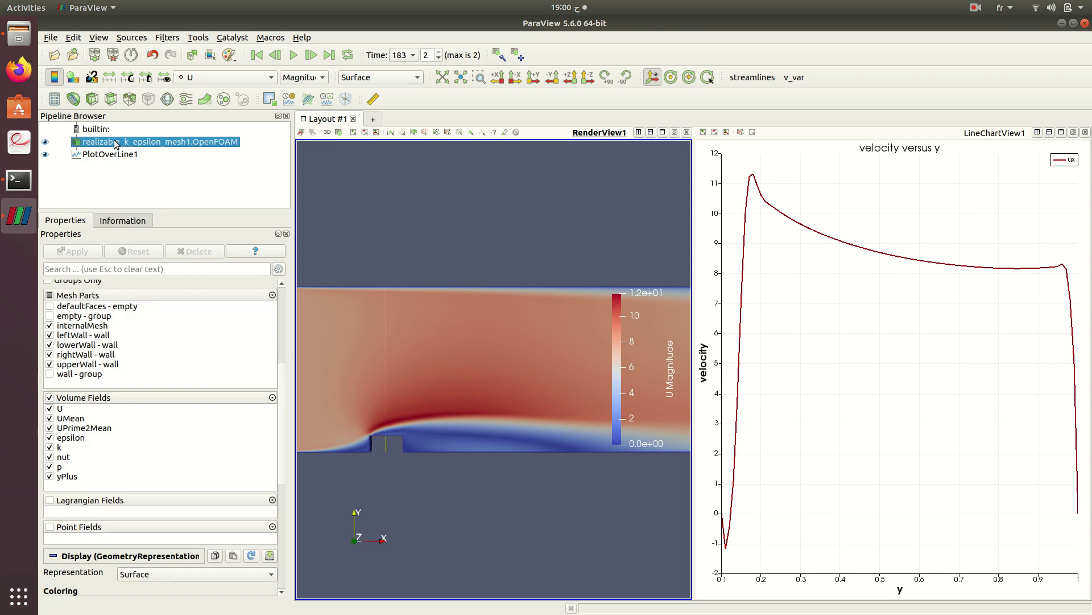
{"action": "left_click", "coordinate": [164, 38]}
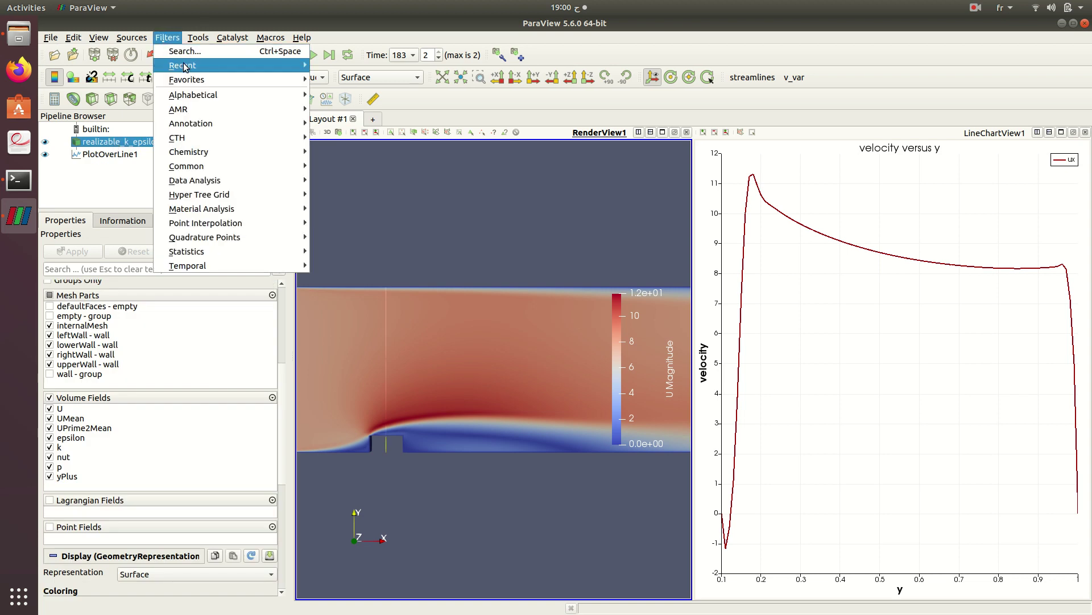
{"action": "left_click", "coordinate": [353, 65]}
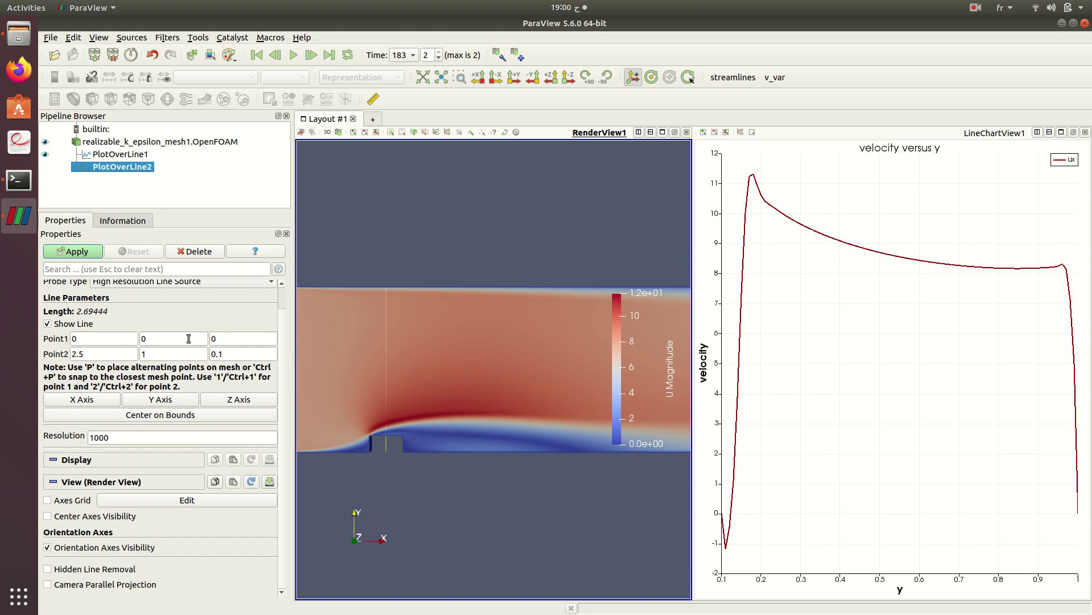
Define the second line from (0.7, 0, 0.1) to (0.7, 1, 0.1) and apply the filter
{"action": "left_click", "coordinate": [117, 343]}
{"action": "type", "text": ".7"}
{"action": "key", "text": "Tab"}
{"action": "key", "text": "Tab"}
{"action": "type", "text": "0.1"}
{"action": "key", "text": "Tab"}
{"action": "type", "text": "0.7"}
{"action": "key", "text": "Tab"}
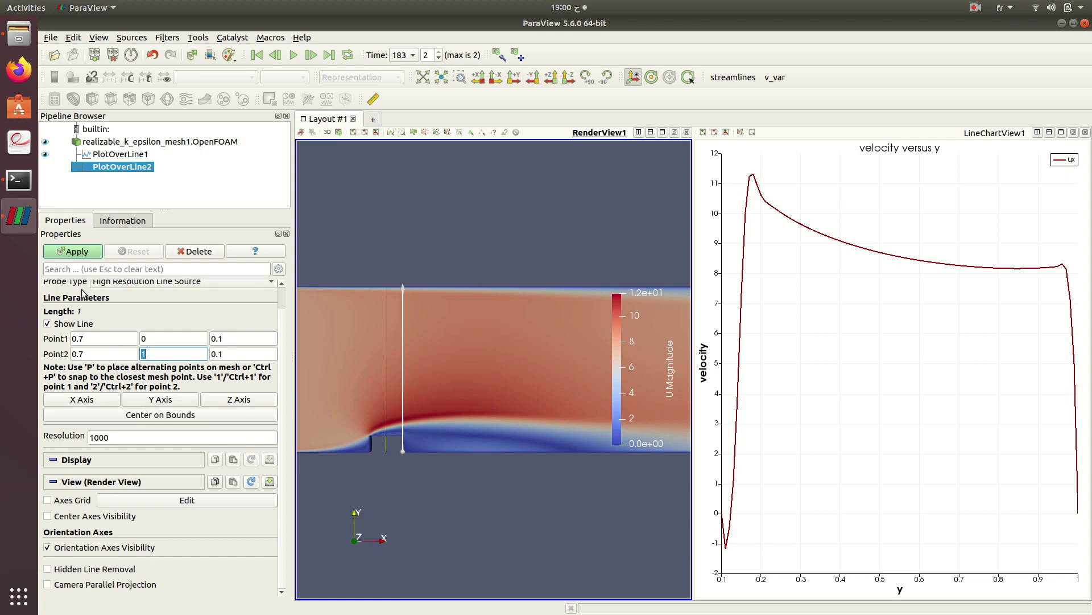
{"action": "left_click", "coordinate": [87, 253]}
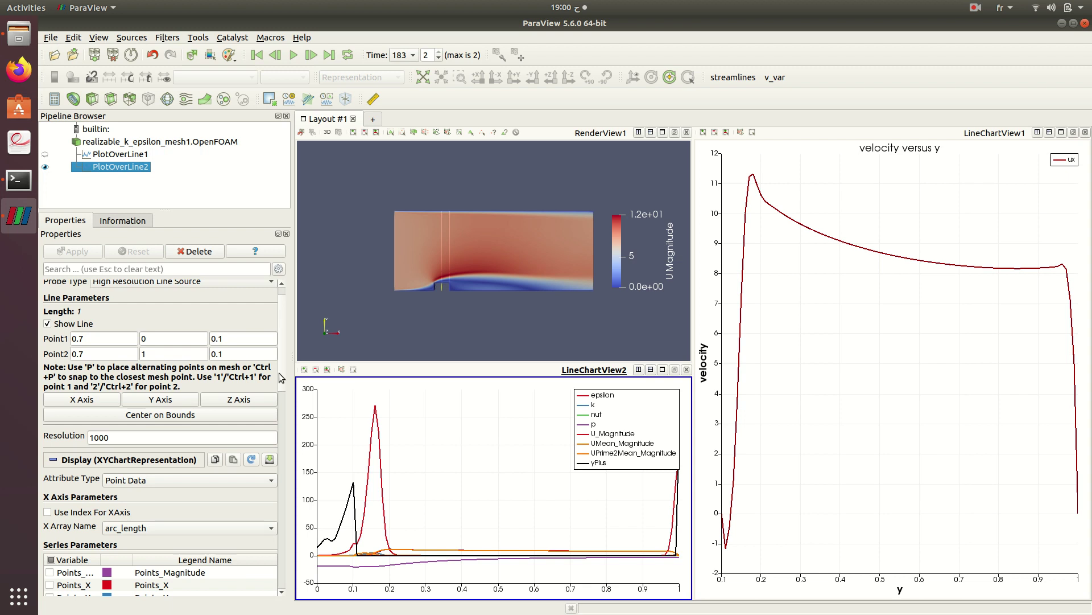
Close the separate chart view of PlotOverLine2 and show PlotOverLine2 in the "velocity versus y" chart instead
{"action": "scroll", "coordinate": [280, 375], "scroll_direction": "down", "scroll_amount": 4}
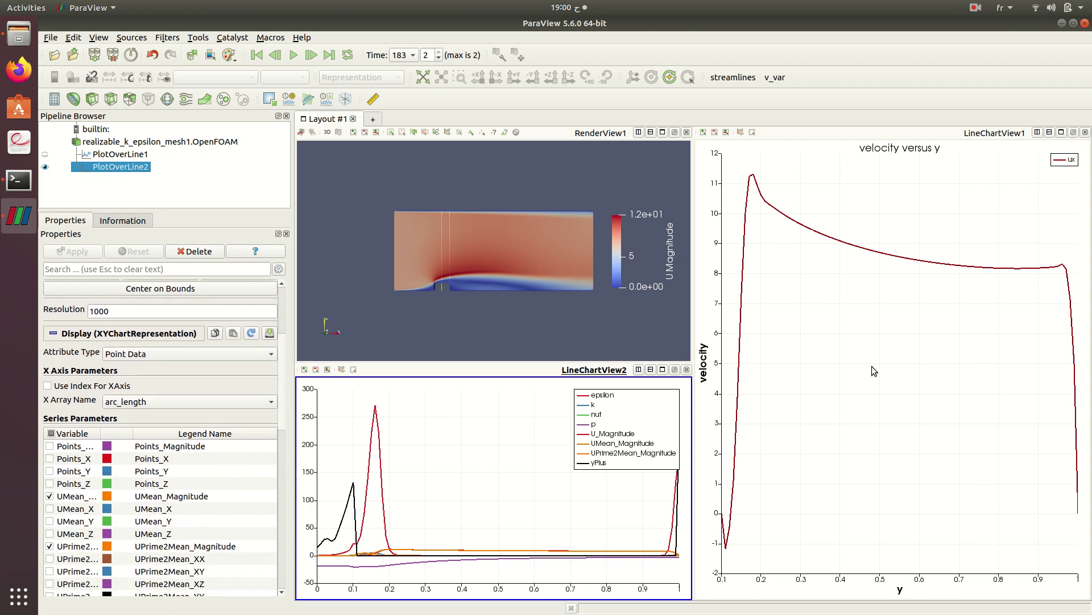
{"action": "left_click", "coordinate": [687, 369]}
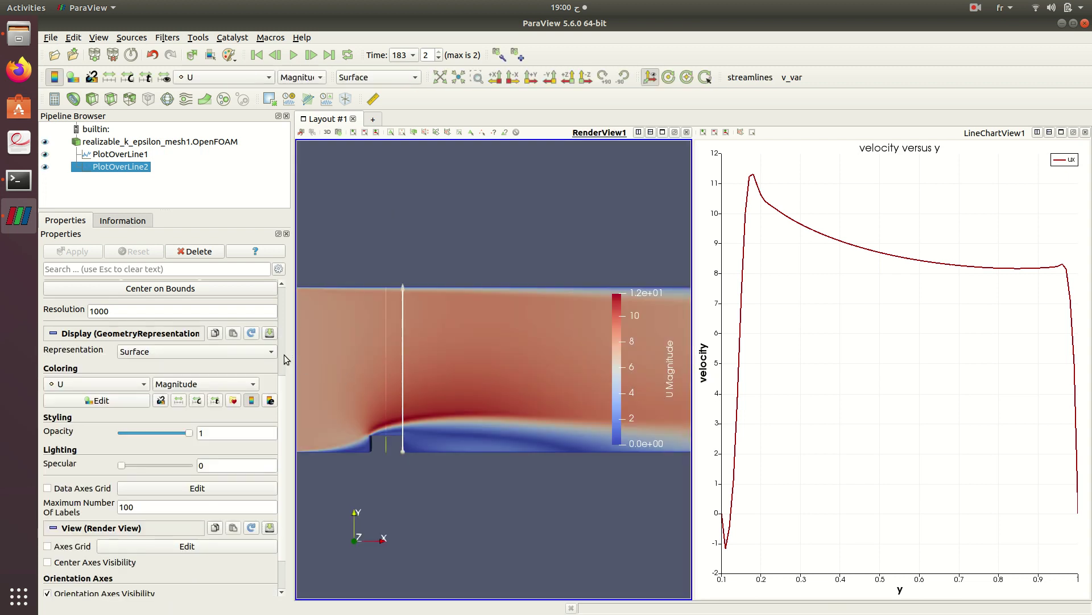
{"action": "scroll", "coordinate": [281, 378], "scroll_direction": "up", "scroll_amount": 5}
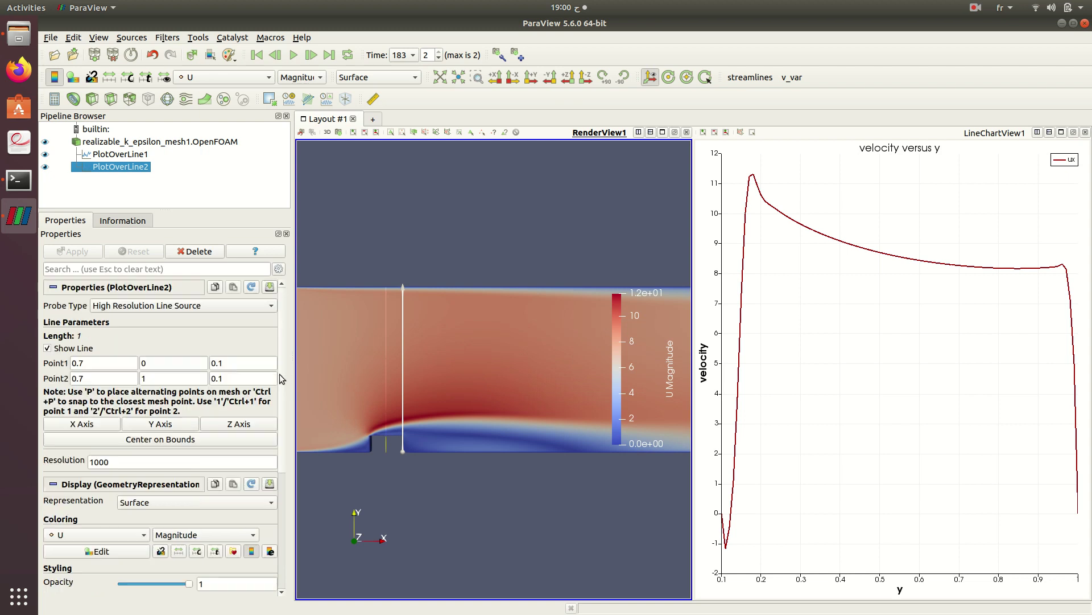
{"action": "left_click", "coordinate": [844, 361]}
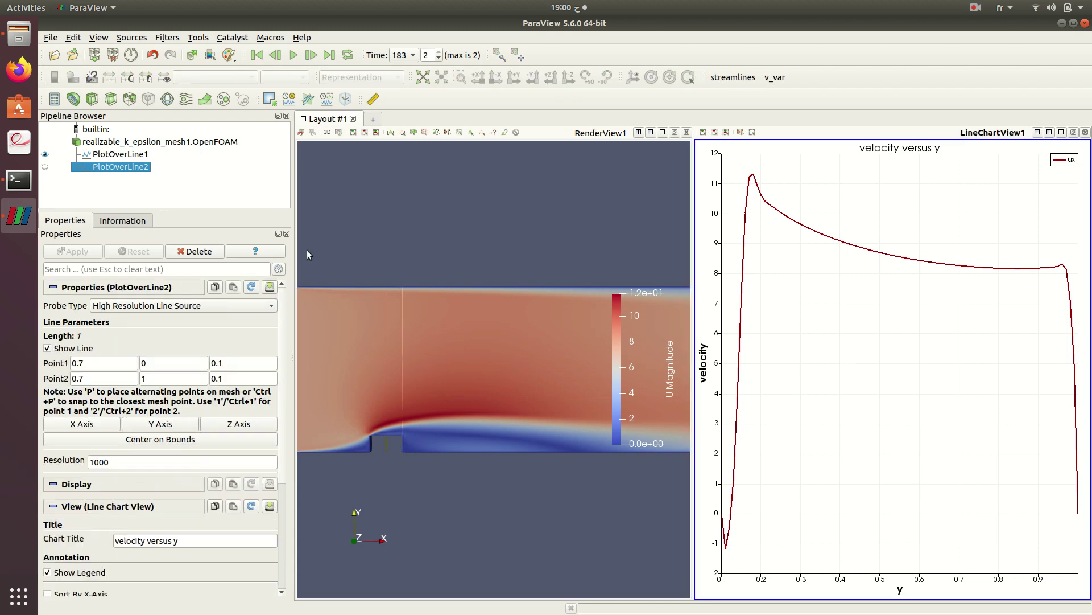
{"action": "left_click", "coordinate": [45, 167]}
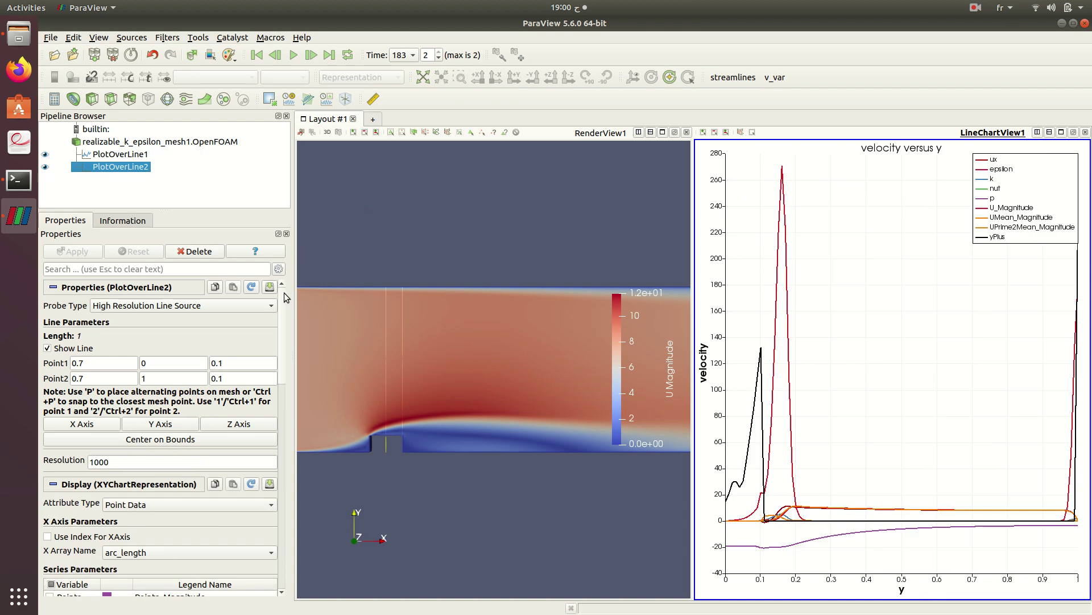
Clear all plotted series of PlotOverLine2 and plot only its U_X series in the chart
{"action": "left_click_drag", "start_coordinate": [283, 297], "coordinate": [275, 377]}
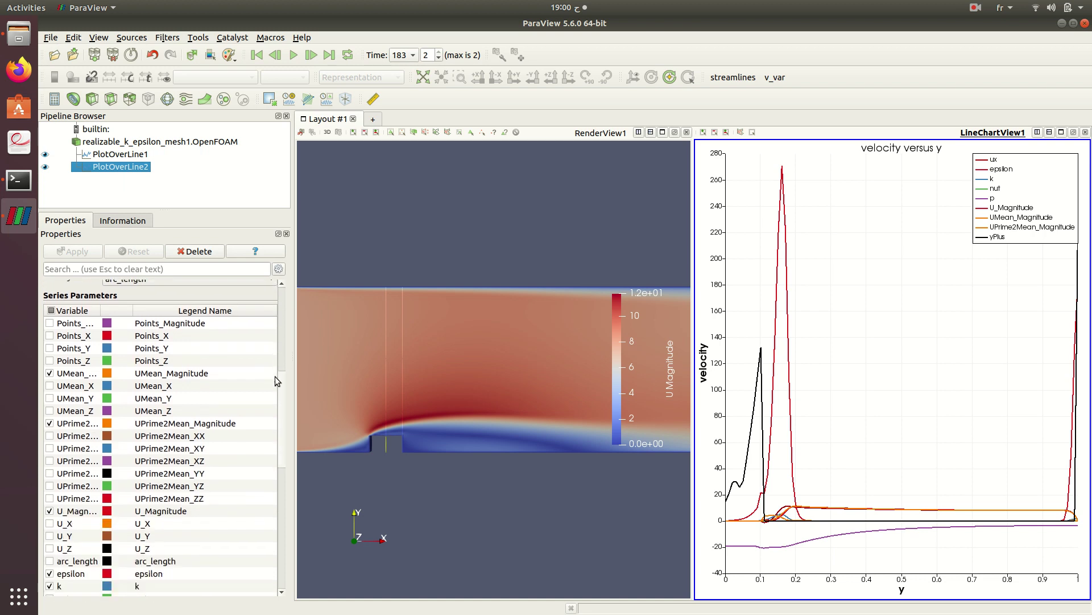
{"action": "left_click", "coordinate": [51, 311]}
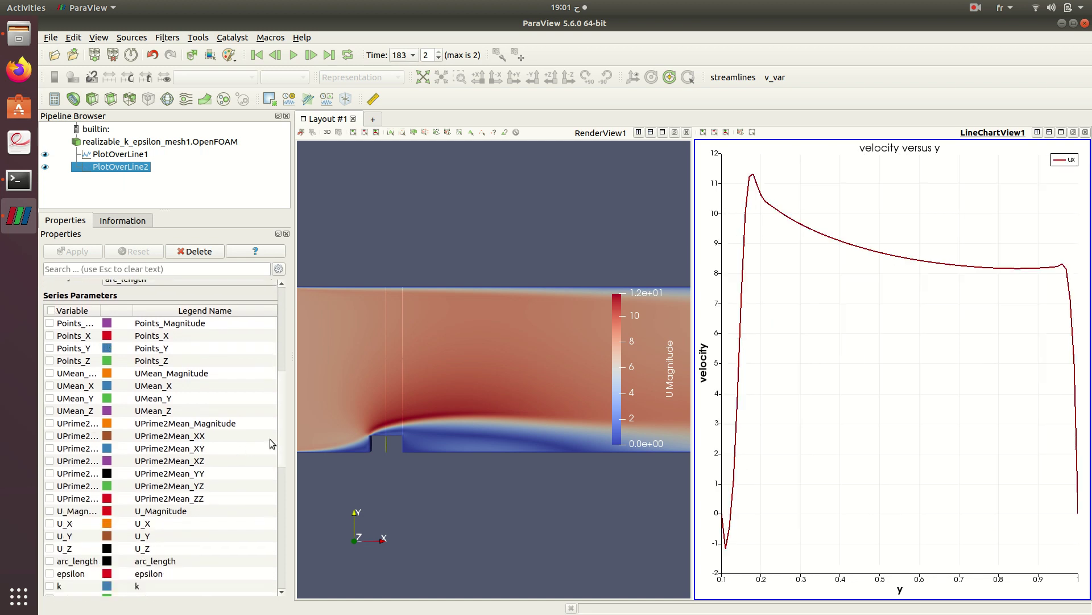
{"action": "left_click_drag", "start_coordinate": [279, 438], "coordinate": [282, 465]}
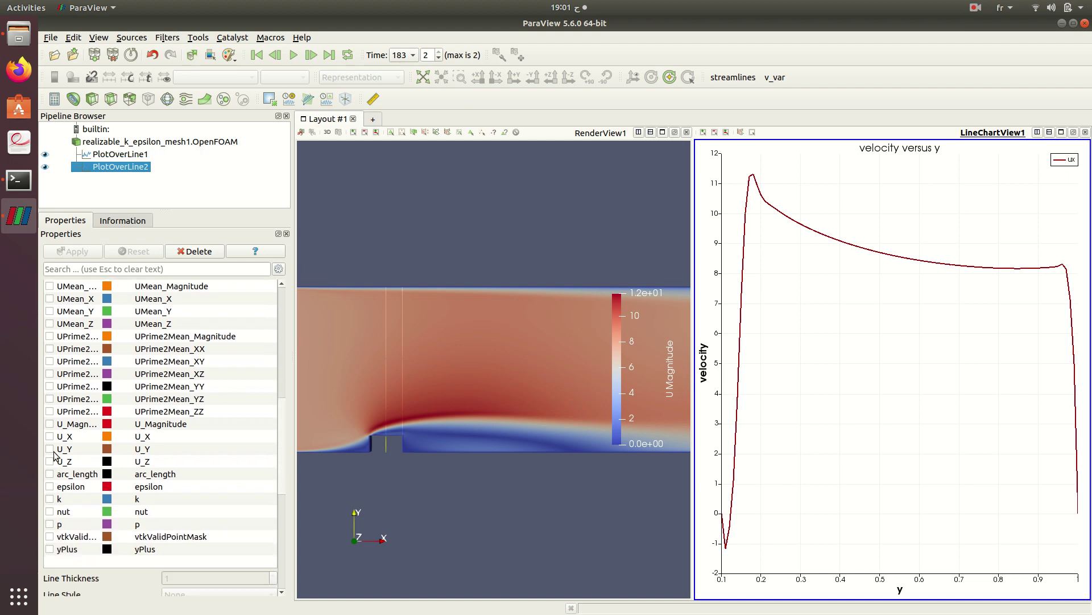
{"action": "left_click", "coordinate": [50, 436]}
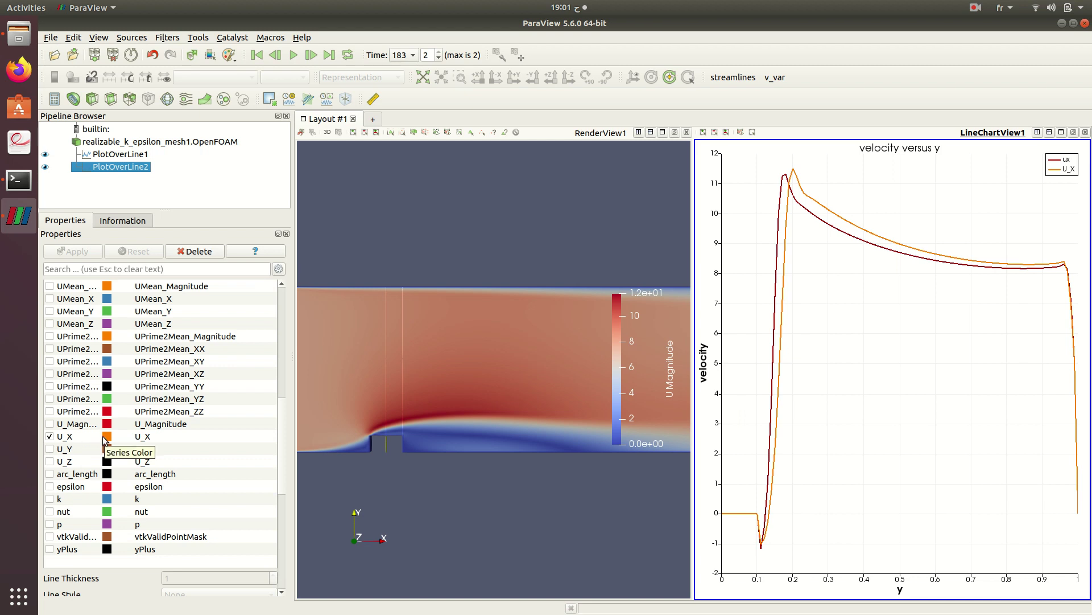
Rename the legend entry of PlotOverLine2's U_X series to "U_X at x=0.7"
{"action": "mouse_move", "coordinate": [858, 243]}
{"action": "mouse_move", "coordinate": [809, 182]}
{"action": "left_click_drag", "start_coordinate": [282, 400], "coordinate": [282, 514]}
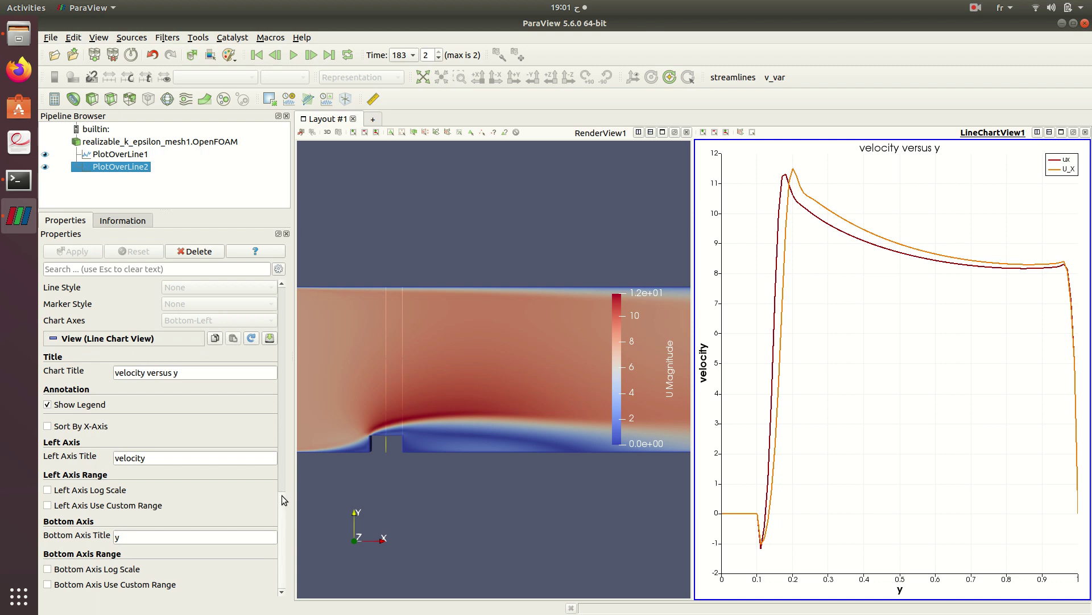
{"action": "left_click_drag", "start_coordinate": [282, 494], "coordinate": [285, 409]}
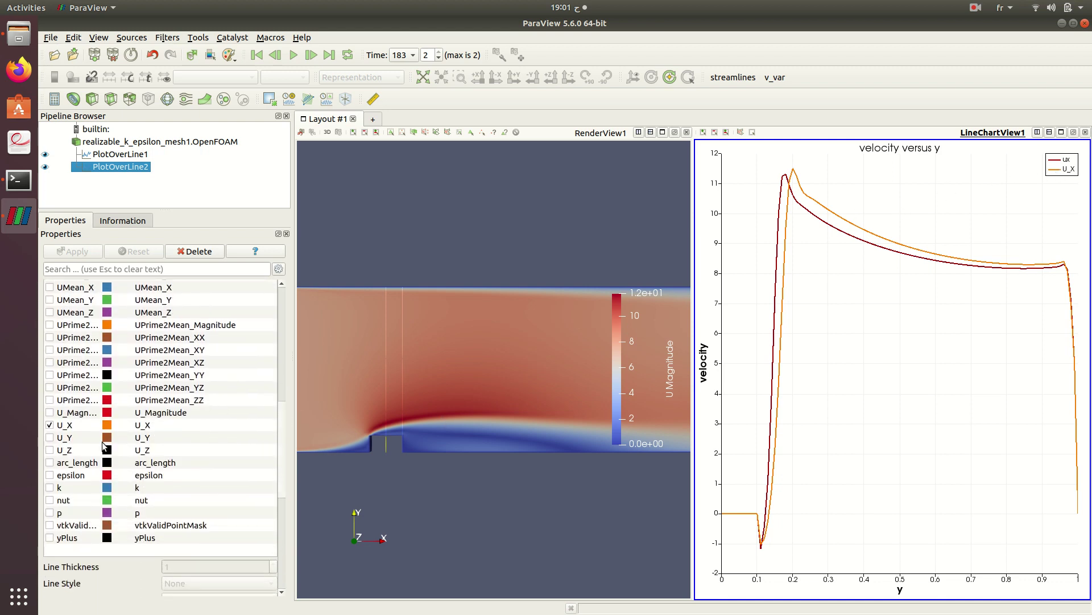
{"action": "double_click", "coordinate": [151, 425]}
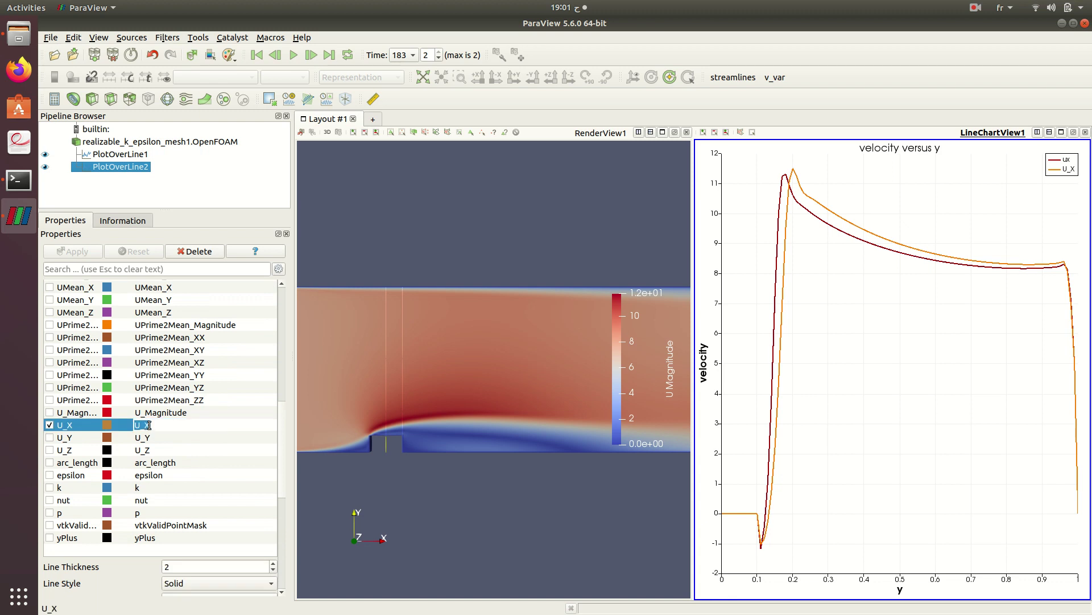
{"action": "left_click", "coordinate": [188, 424]}
{"action": "type", "text": "at x=0.7"}
{"action": "key", "text": "Return"}
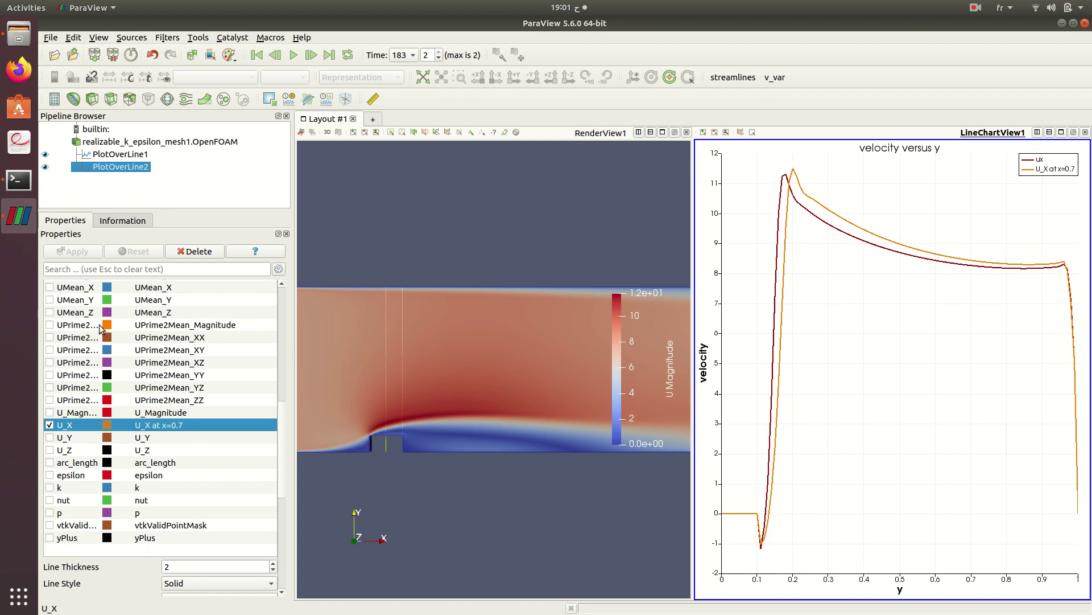
Rename the legend entry of PlotOverLine1's U_X series to "U_X at x=0.6"
{"action": "left_click", "coordinate": [105, 158]}
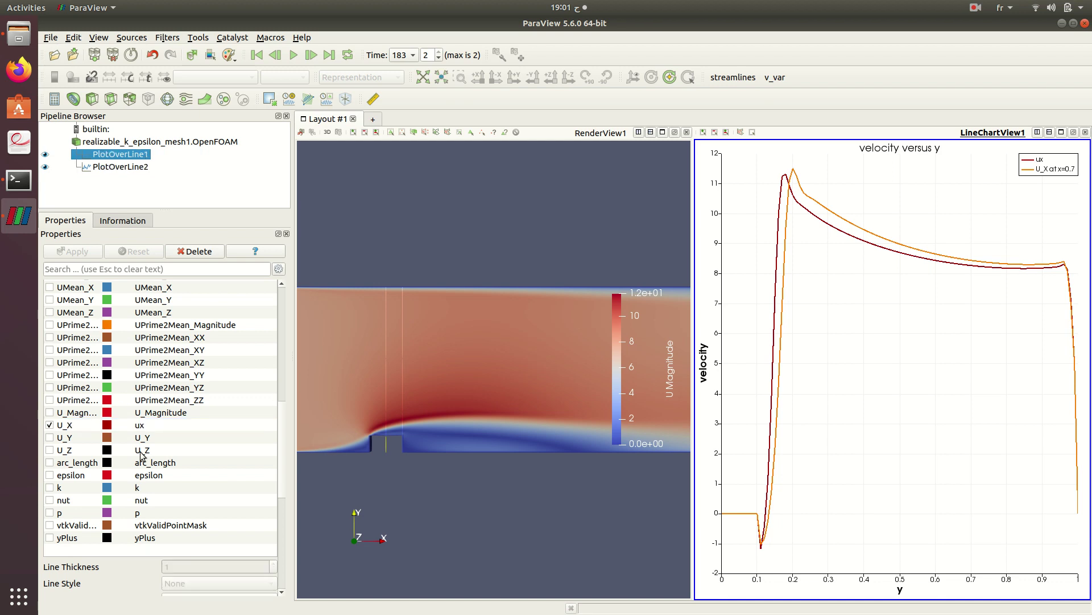
{"action": "double_click", "coordinate": [140, 428]}
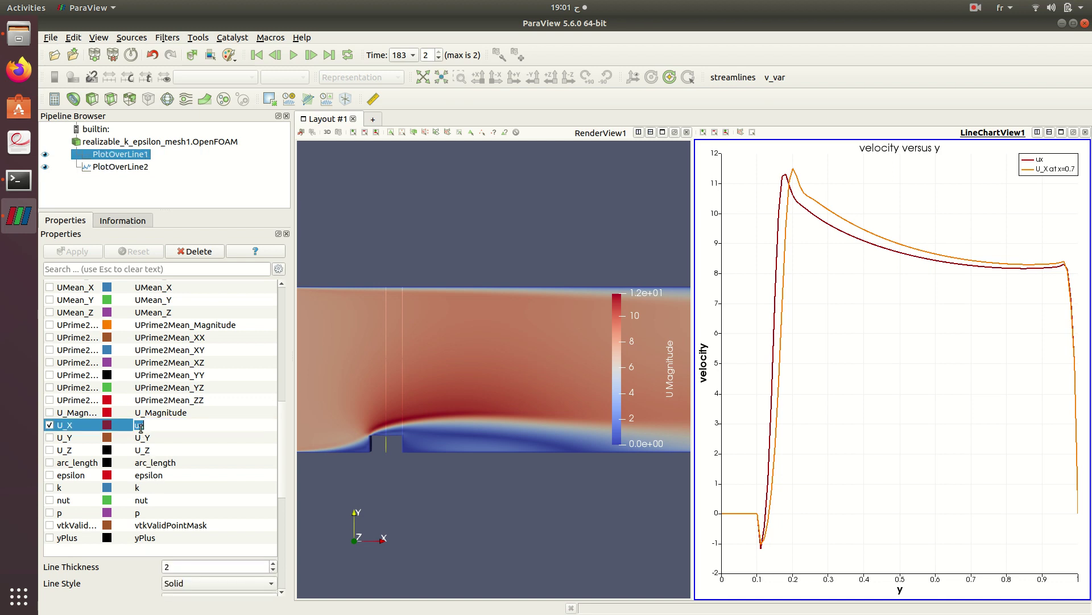
{"action": "type", "text": "U_X at x=0.5"}
{"action": "key", "text": "BackSpace"}
{"action": "type", "text": "6"}
{"action": "key", "text": "Return"}
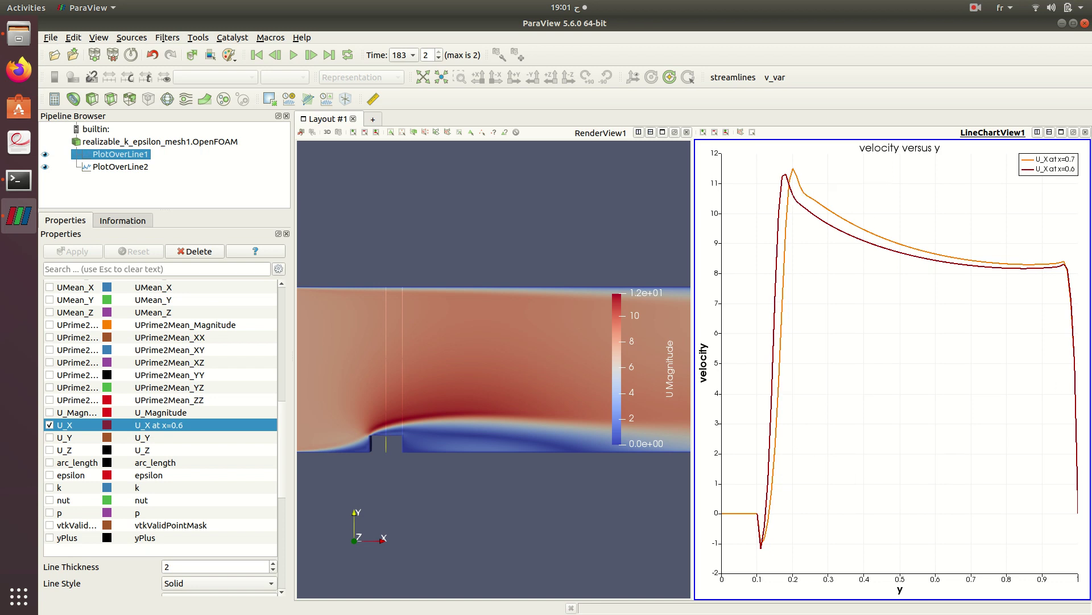
Save a screenshot of the chart view as PNG image graph_U_X in the case's postProcessing folder, keeping the default image options
{"action": "left_click", "coordinate": [51, 38]}
{"action": "left_click", "coordinate": [97, 139]}
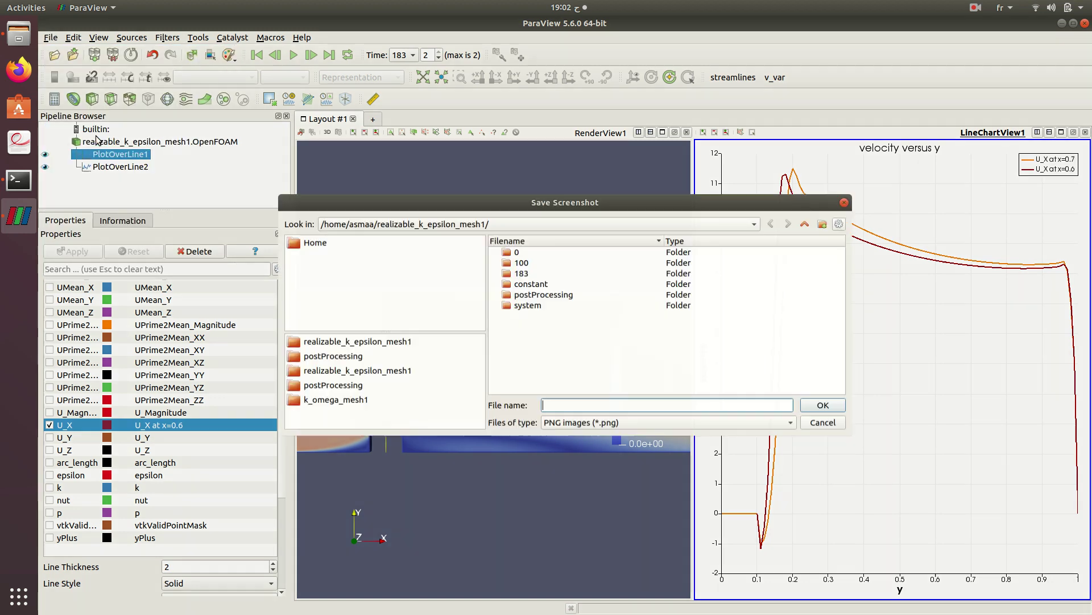
{"action": "left_click", "coordinate": [583, 294]}
{"action": "double_click", "coordinate": [583, 293]}
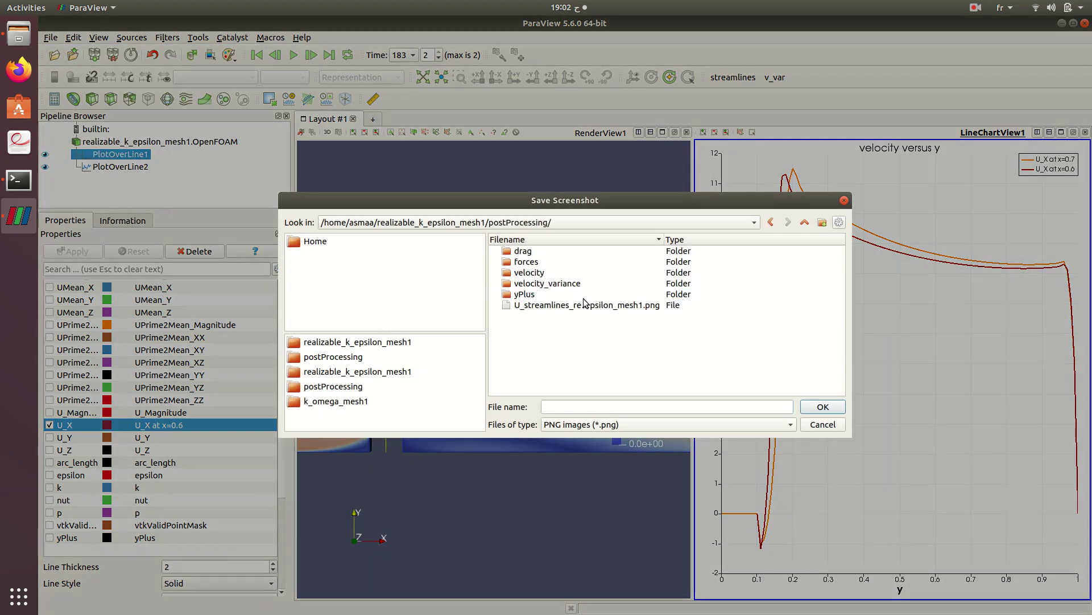
{"action": "left_click", "coordinate": [608, 408]}
{"action": "type", "text": "graph_"}
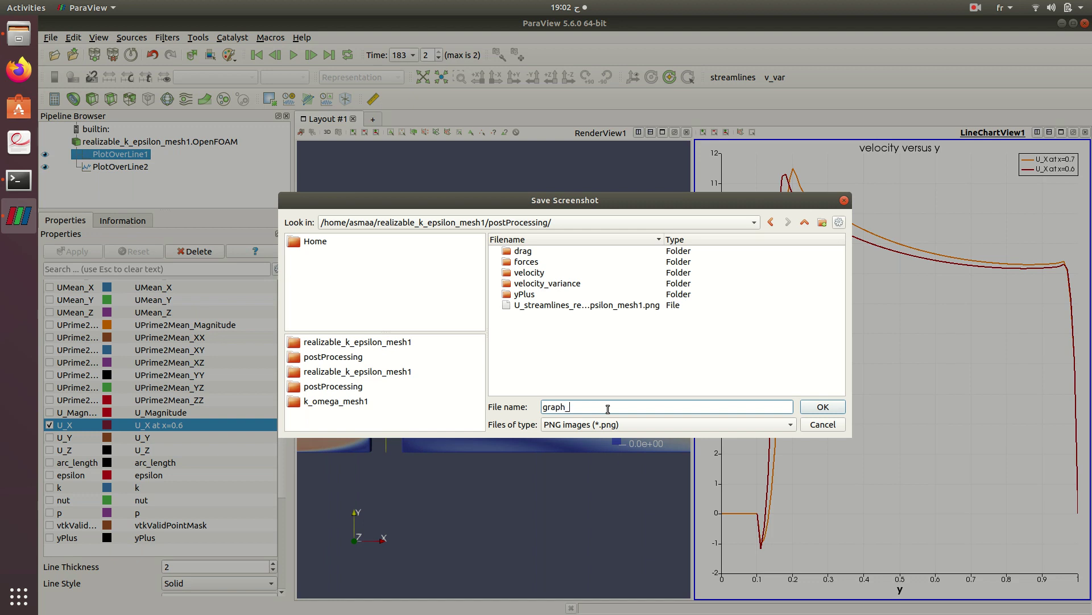
{"action": "type", "text": "U_X"}
{"action": "key", "text": "Return"}
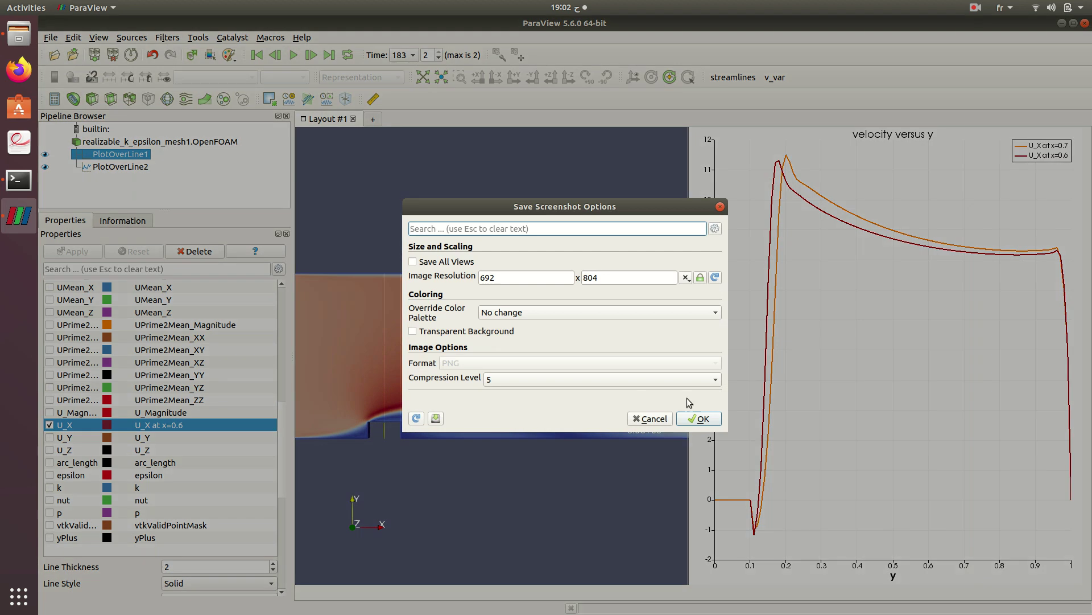
{"action": "left_click", "coordinate": [709, 423]}
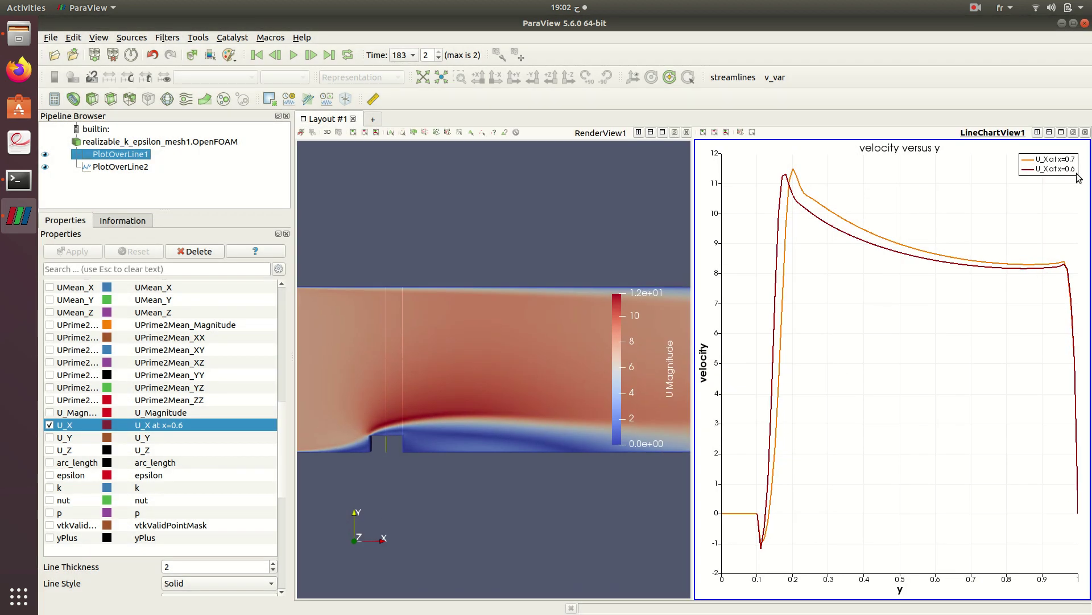
Split the line chart view side by side and create a SpreadSheet View of PlotOverLine1 in the new area
{"action": "left_click", "coordinate": [1038, 133]}
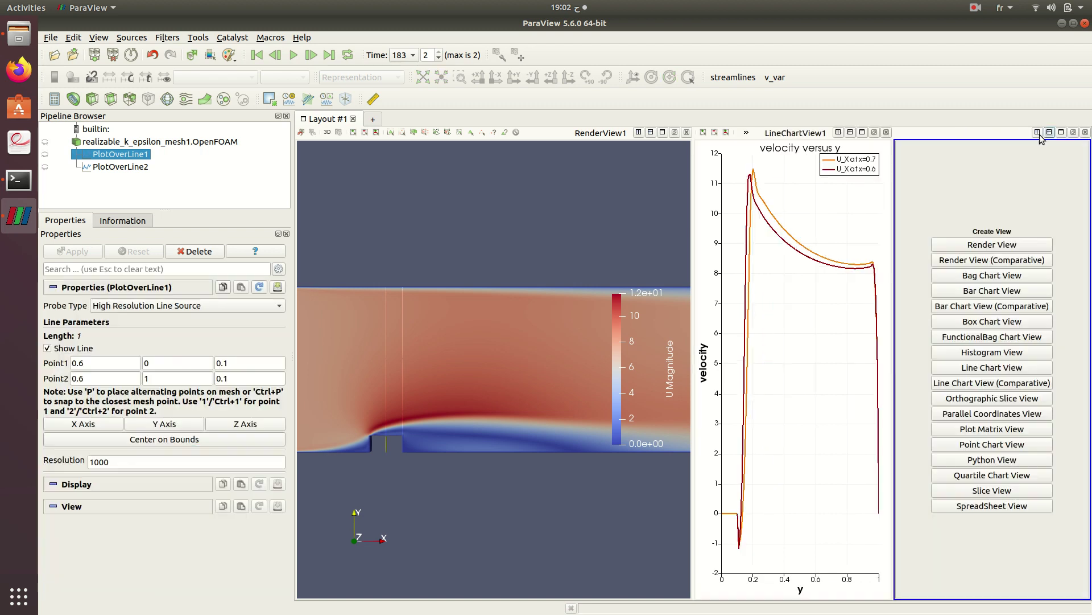
{"action": "left_click", "coordinate": [961, 510]}
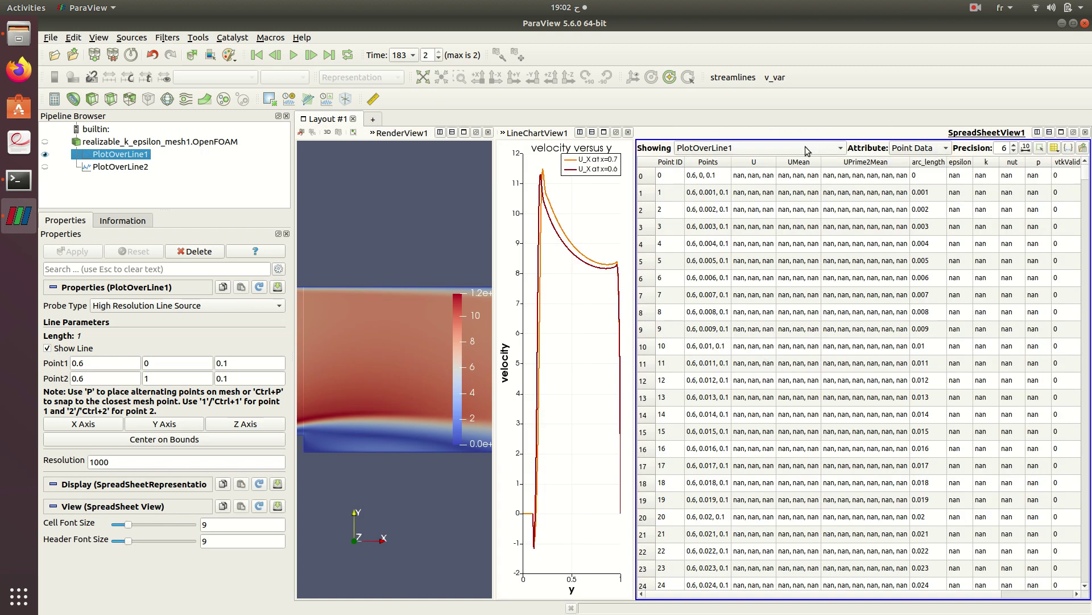
{"action": "left_click", "coordinate": [1069, 149]}
Hide the Point ID, UMean, UPrime2Mean, arc_length, epsilon, k and nut columns in the spreadsheet, keeping U shown
{"action": "left_click", "coordinate": [1055, 148]}
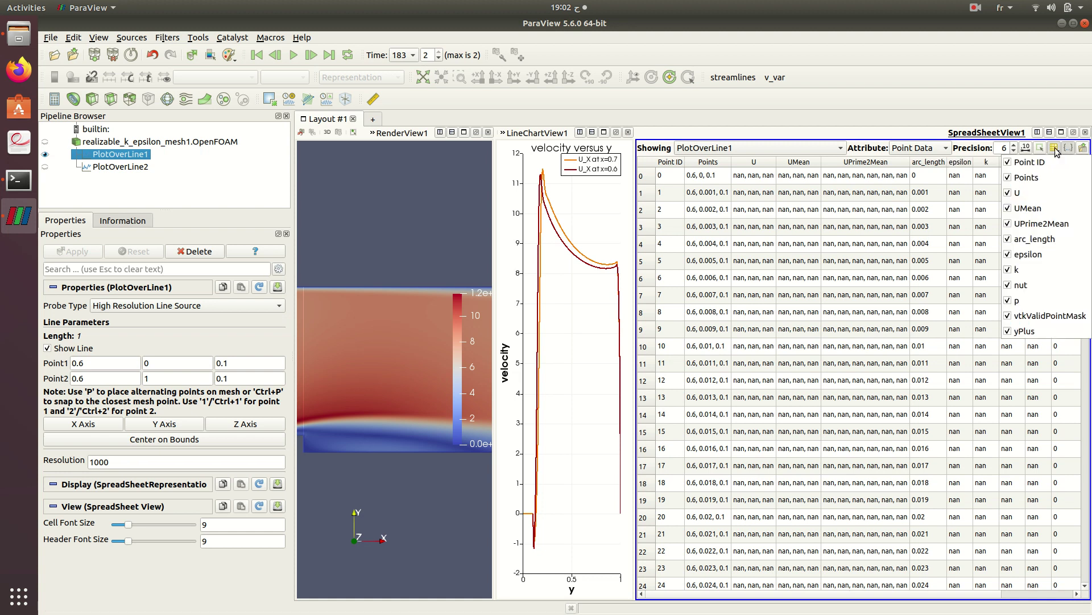
{"action": "left_click", "coordinate": [1034, 163]}
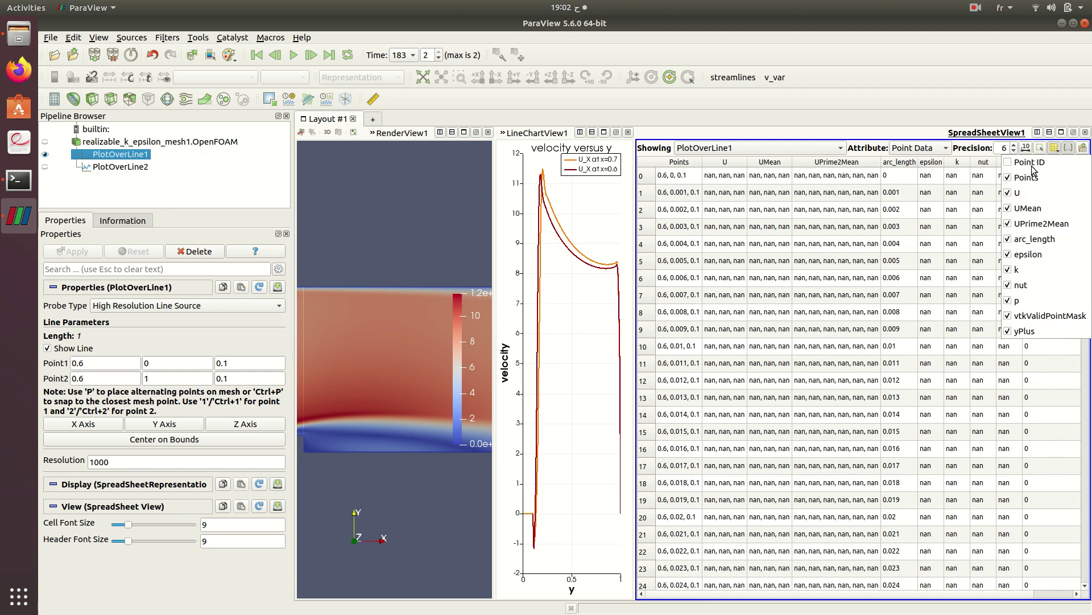
{"action": "left_click", "coordinate": [1018, 194]}
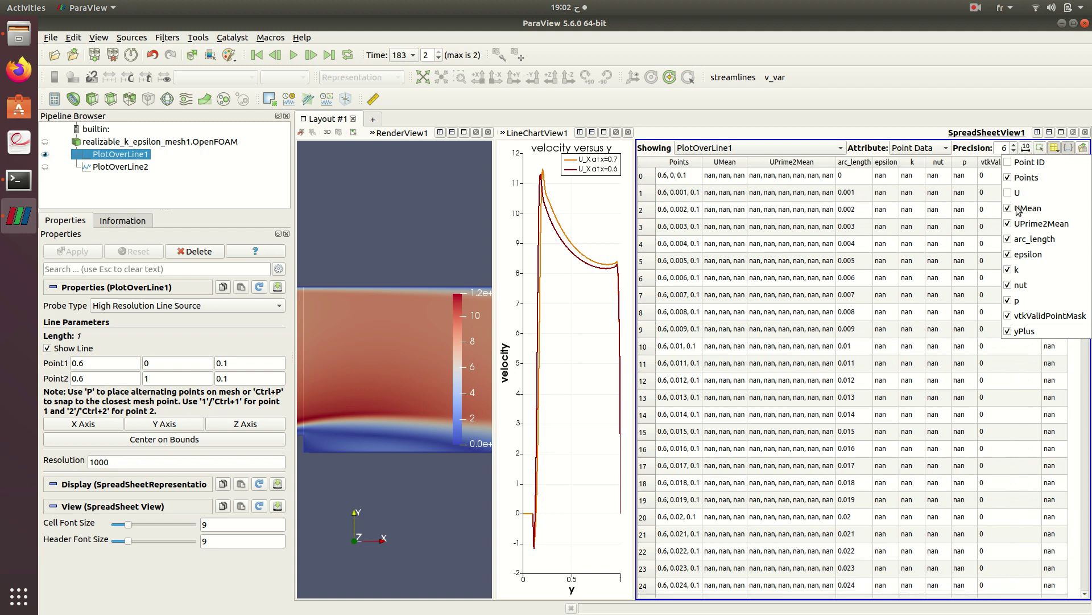
{"action": "left_click", "coordinate": [1022, 209]}
{"action": "left_click", "coordinate": [1026, 224]}
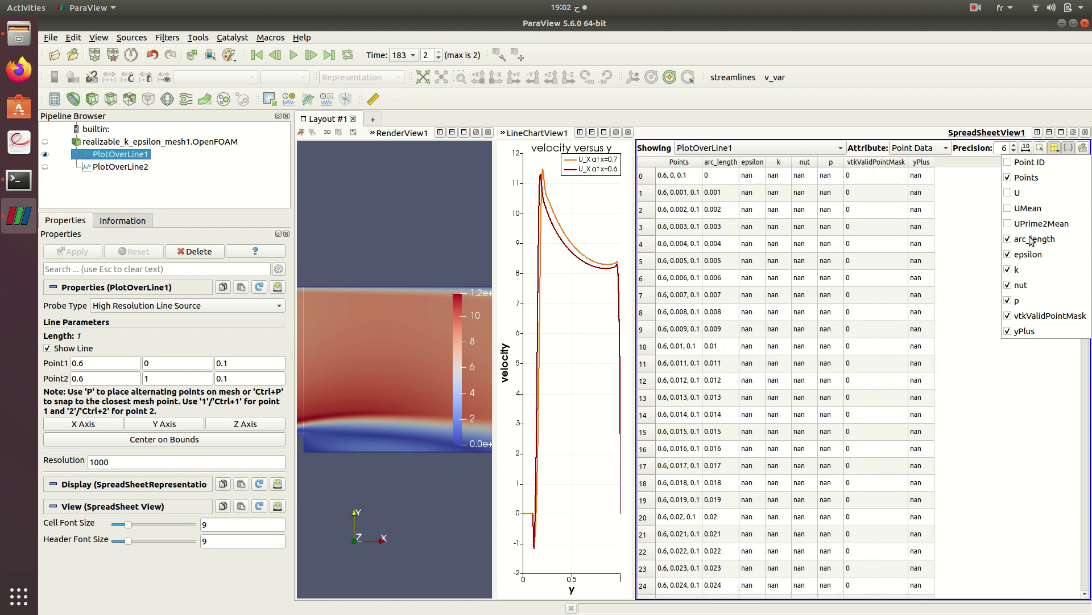
{"action": "left_click", "coordinate": [1031, 240]}
{"action": "left_click", "coordinate": [1020, 256]}
{"action": "left_click", "coordinate": [1019, 271]}
{"action": "left_click", "coordinate": [1019, 287]}
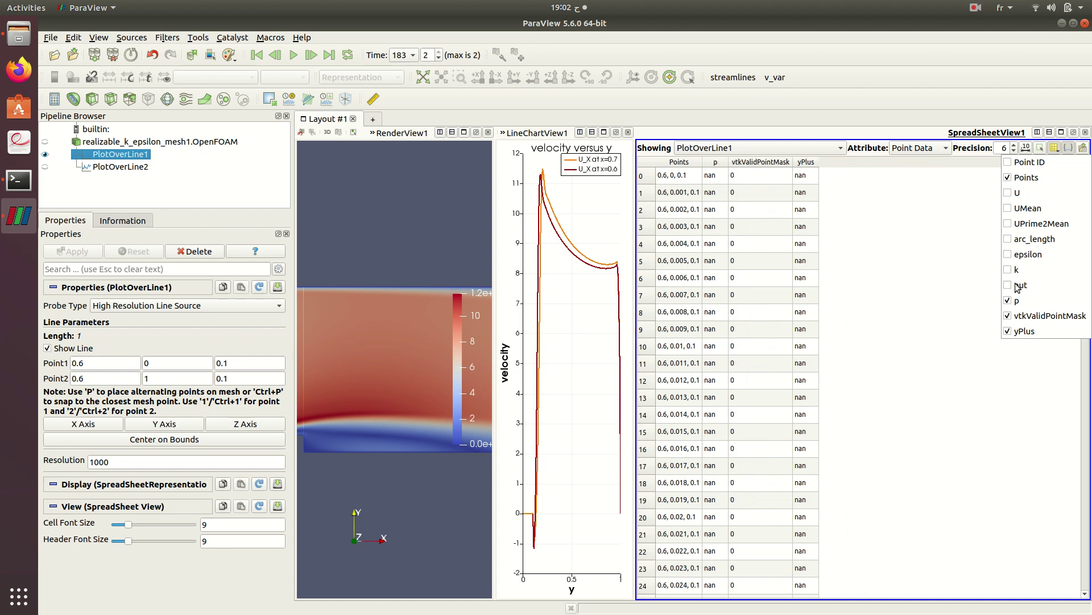
{"action": "left_click", "coordinate": [1017, 194]}
{"action": "key", "text": "Escape"}
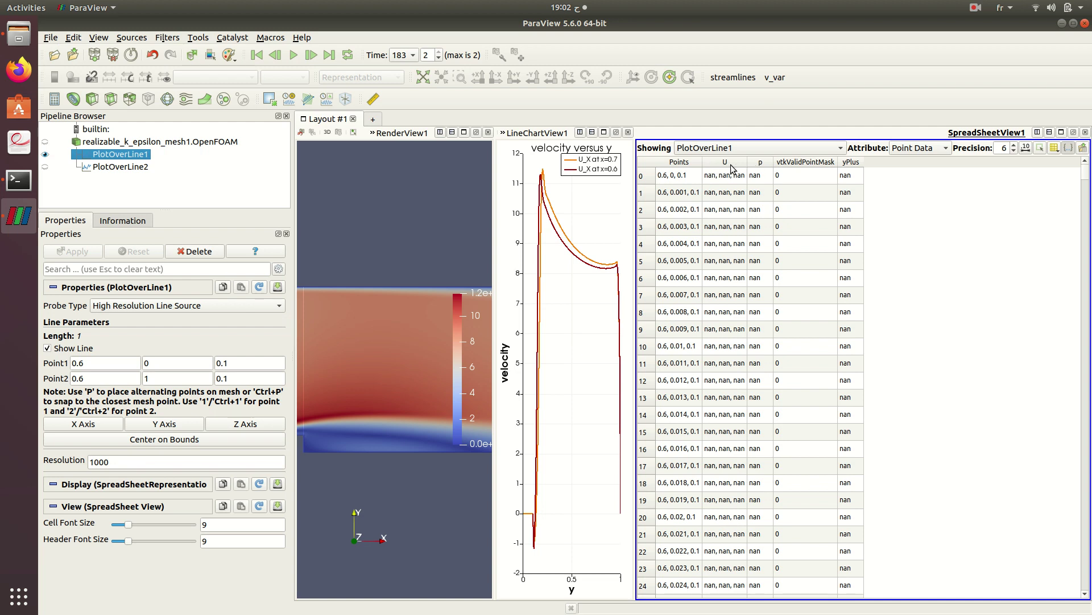
Hide the p, vtkValidPointMask and yPlus columns as well, leaving only Points and U in the spreadsheet
{"action": "left_click", "coordinate": [1055, 148]}
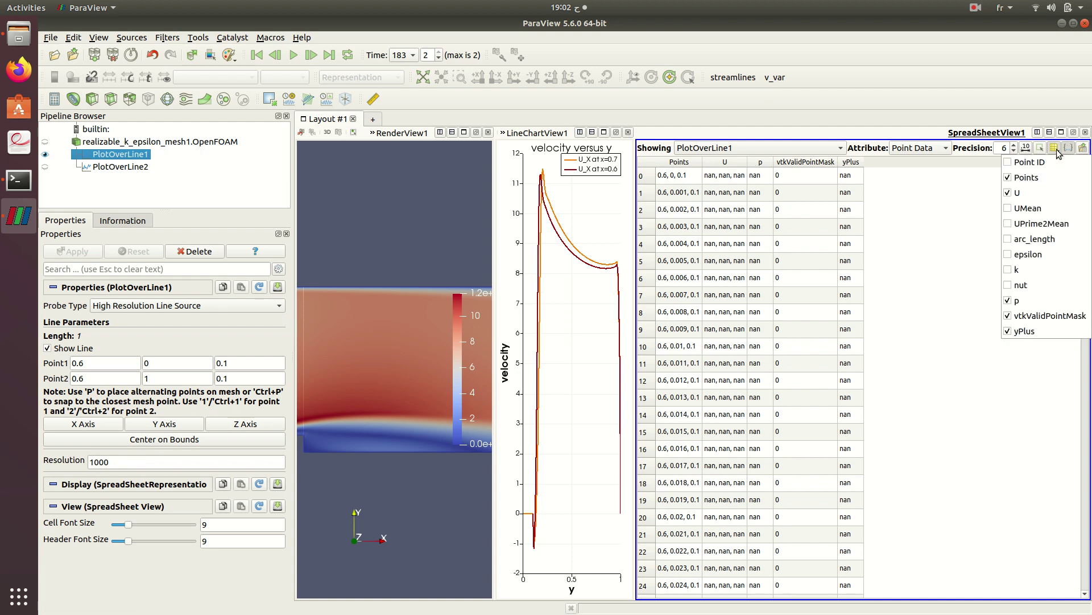
{"action": "left_click", "coordinate": [1018, 301]}
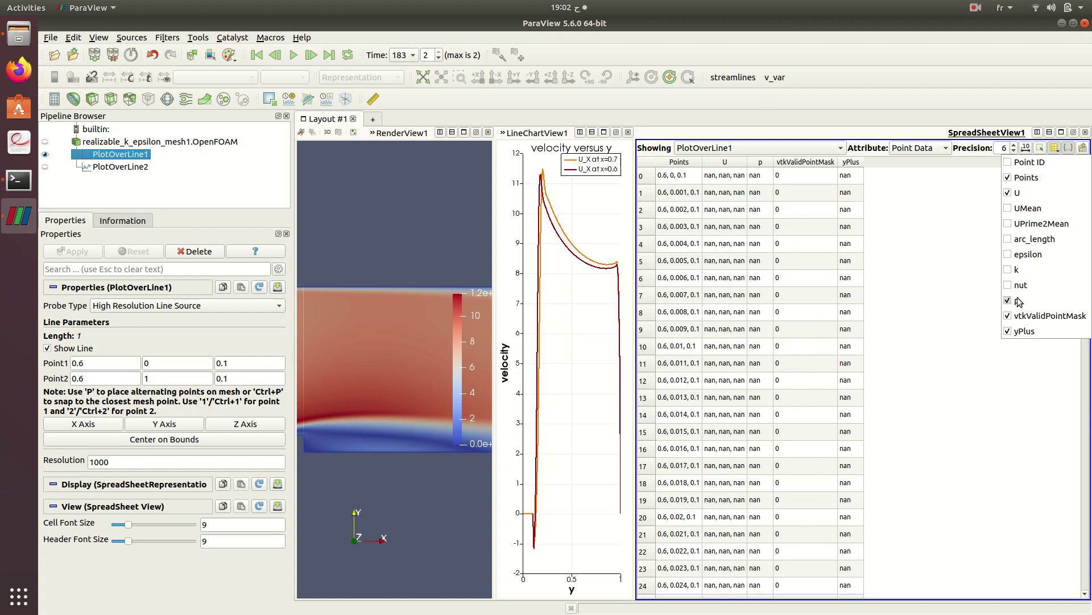
{"action": "left_click", "coordinate": [1023, 330]}
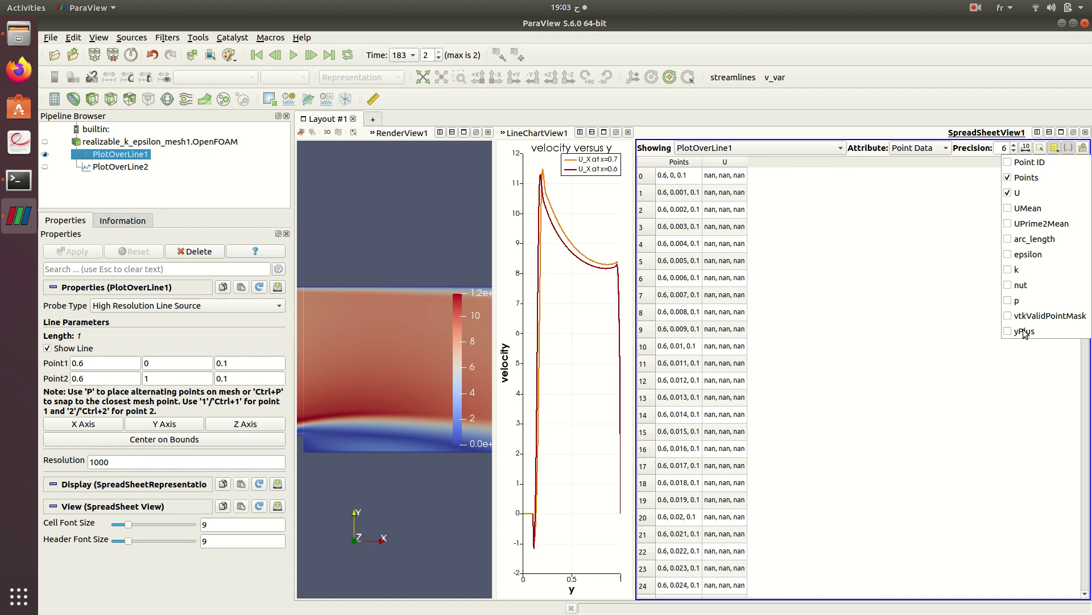
{"action": "left_click", "coordinate": [930, 327]}
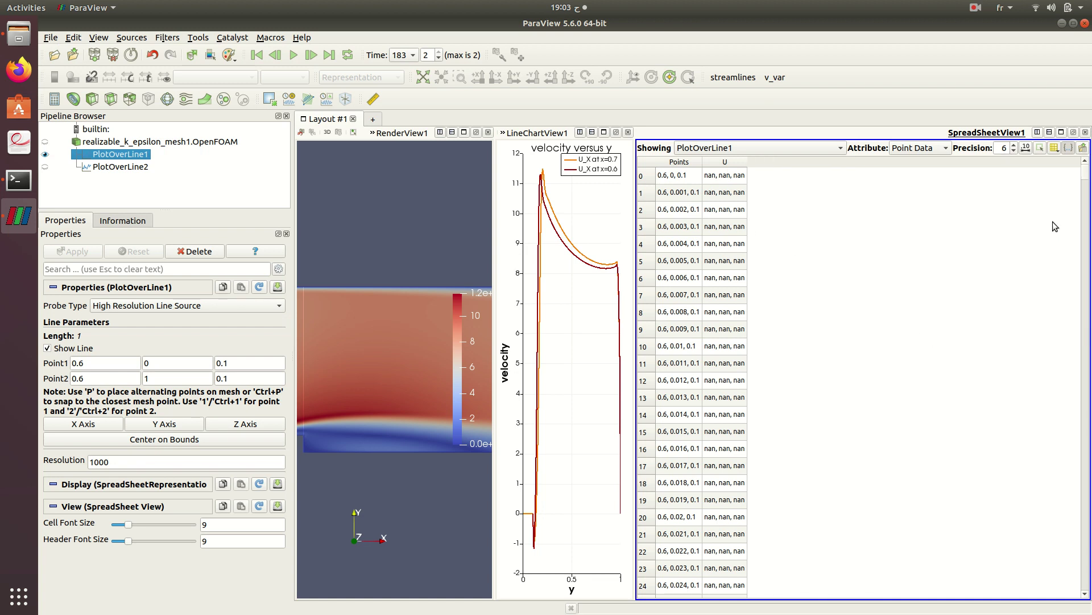
Export the PlotOverLine1 spreadsheet as a delimited file named plot_over_line1 in the postProcessing folder
{"action": "left_click", "coordinate": [1083, 148]}
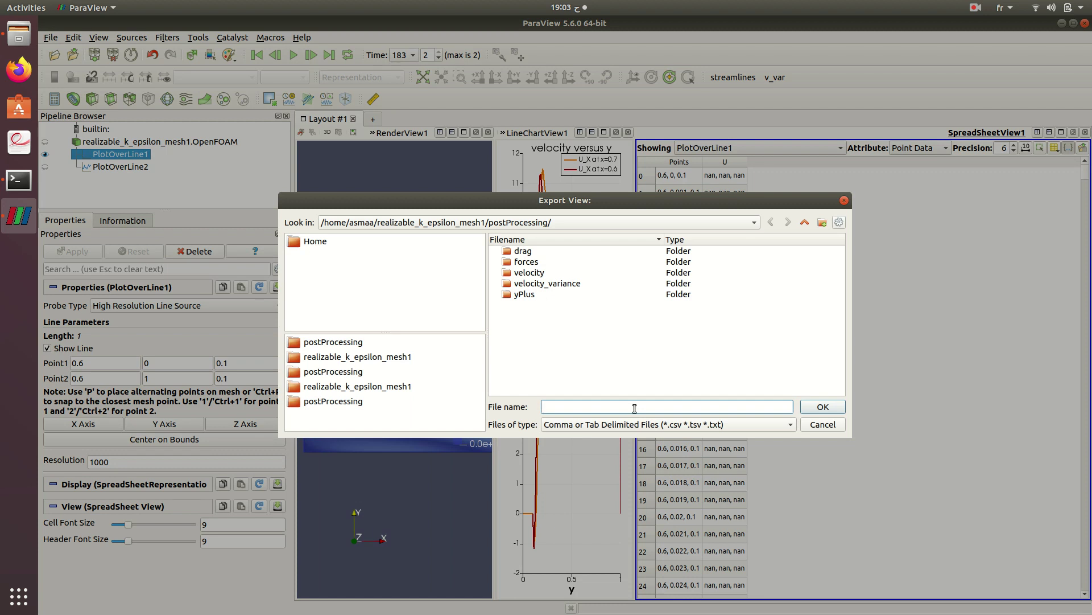
{"action": "type", "text": "plot_over_line1"}
{"action": "key", "text": "Return"}
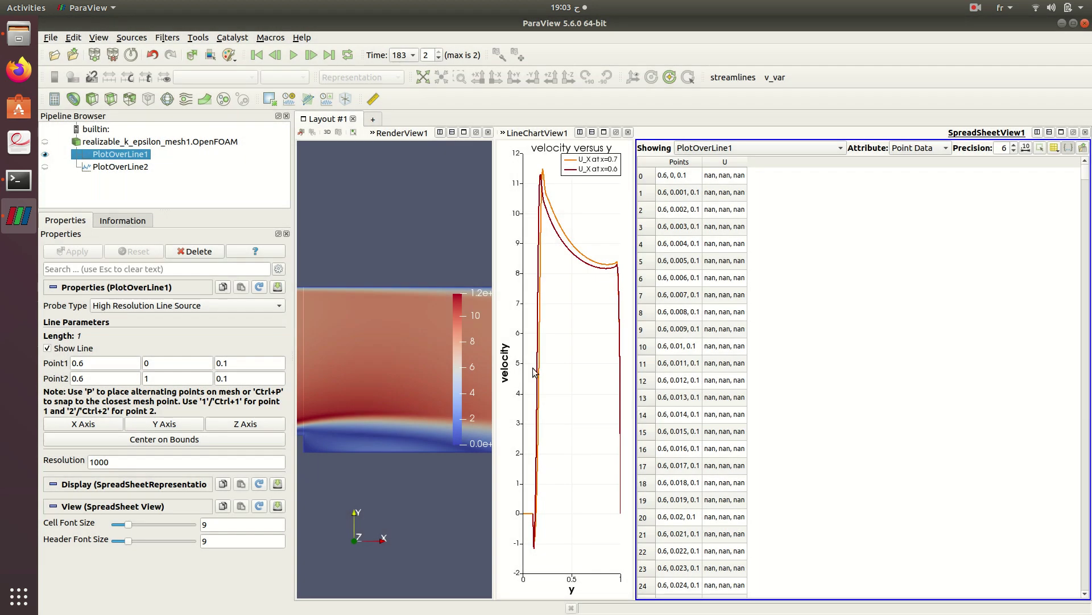
Switch to Files, open the postProcessing folder and view the saved graph_U_X.png, then close the image
{"action": "left_click", "coordinate": [19, 36]}
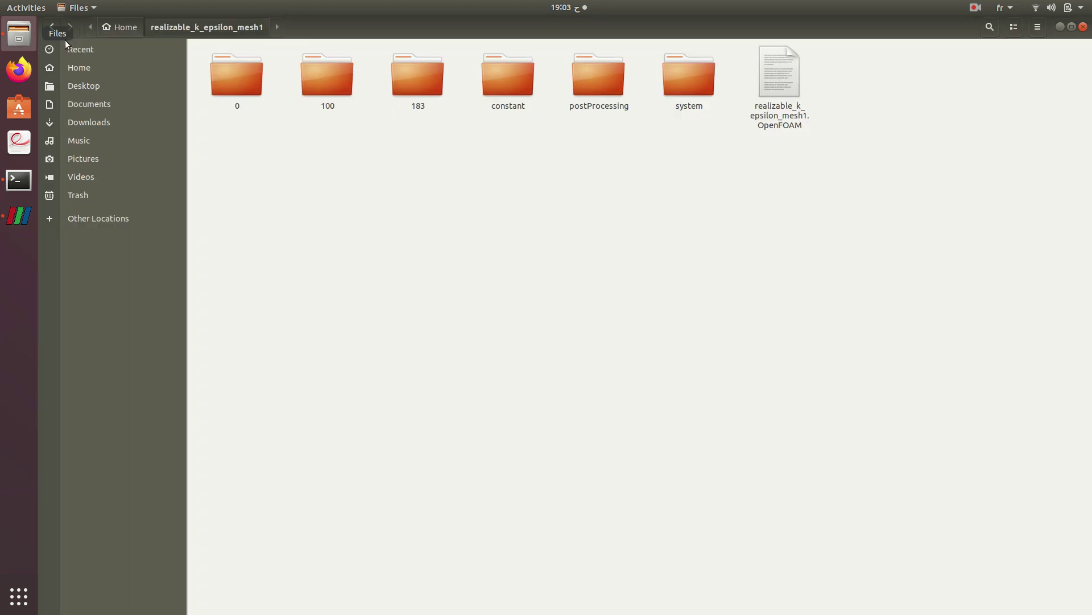
{"action": "double_click", "coordinate": [602, 57]}
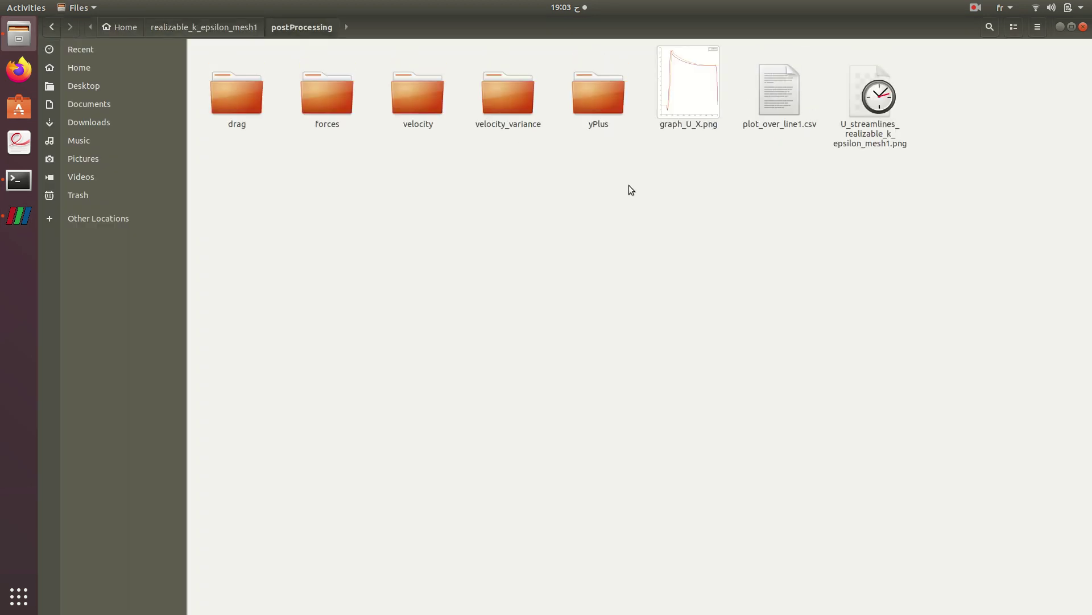
{"action": "double_click", "coordinate": [662, 99]}
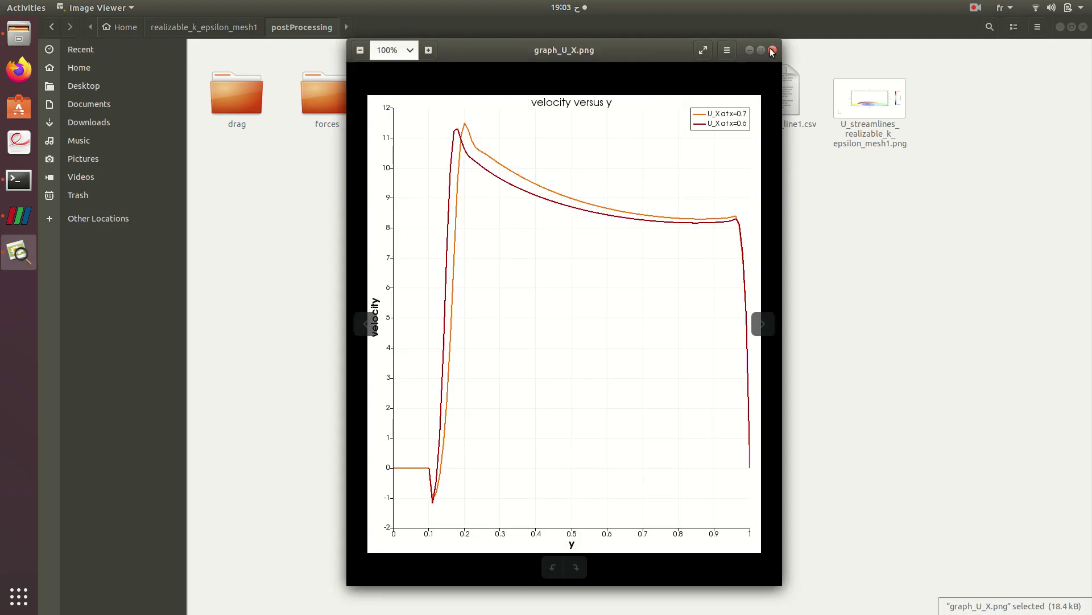
{"action": "left_click", "coordinate": [772, 51]}
Open plot_over_line1.csv in LibreOffice Calc with the default import settings to check its data, and return to ParaView
{"action": "double_click", "coordinate": [790, 86]}
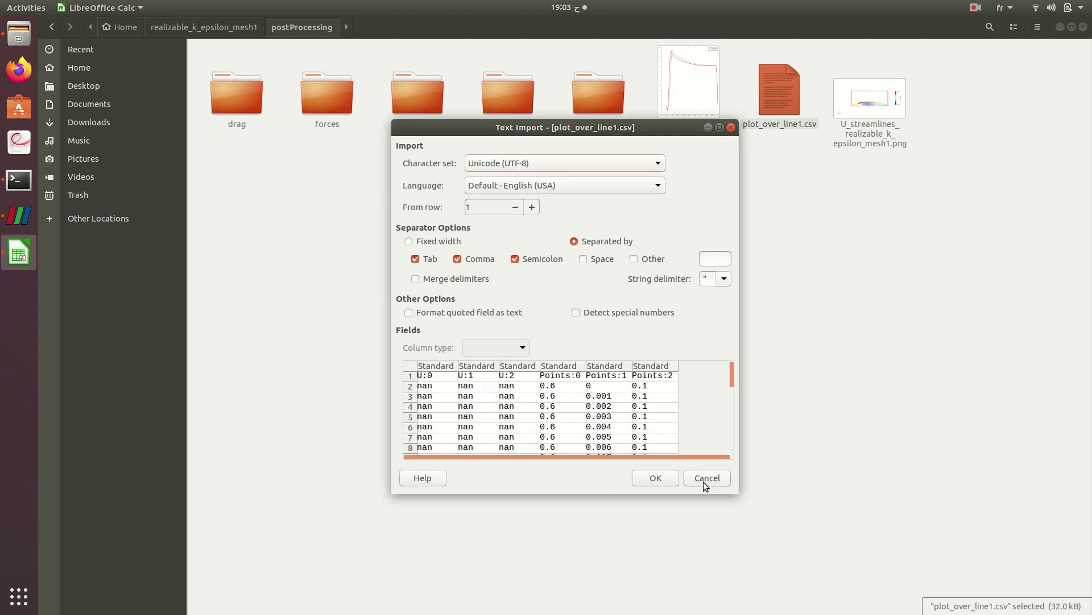
{"action": "left_click", "coordinate": [656, 477]}
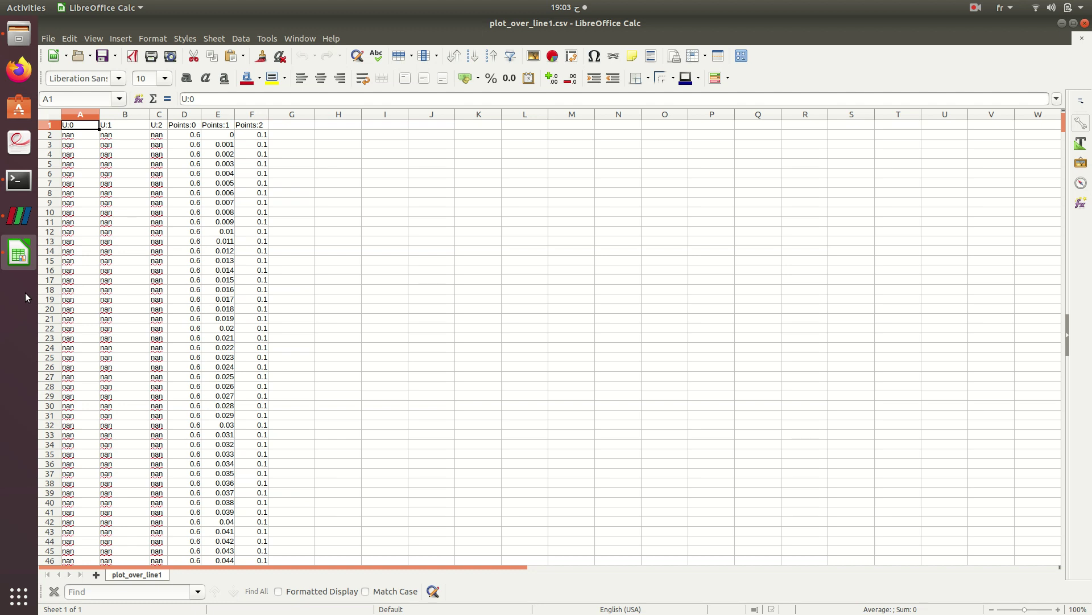
{"action": "left_click", "coordinate": [16, 183]}
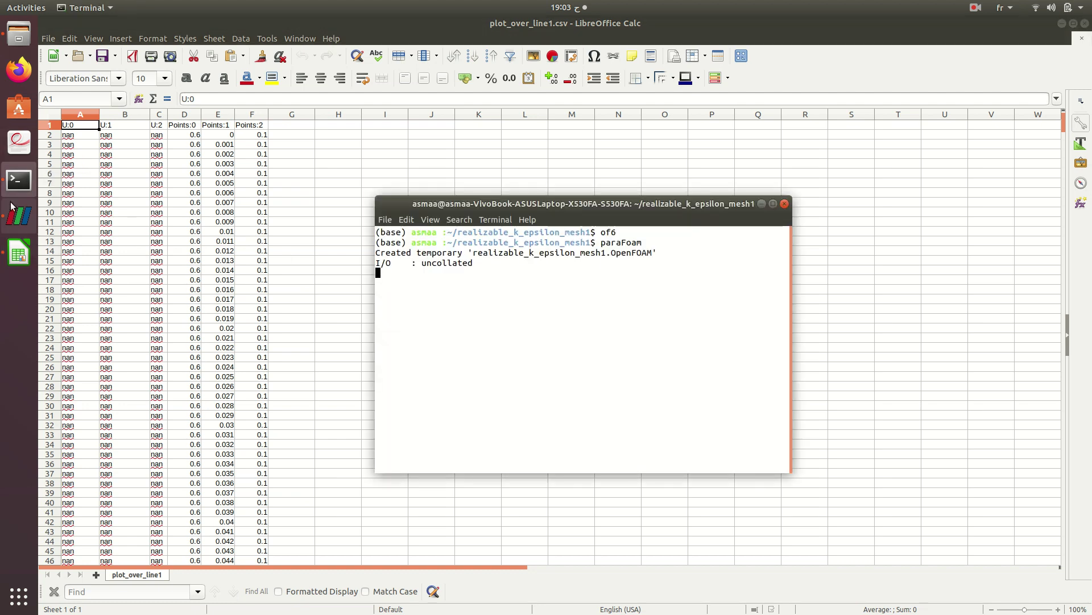
{"action": "left_click", "coordinate": [19, 217]}
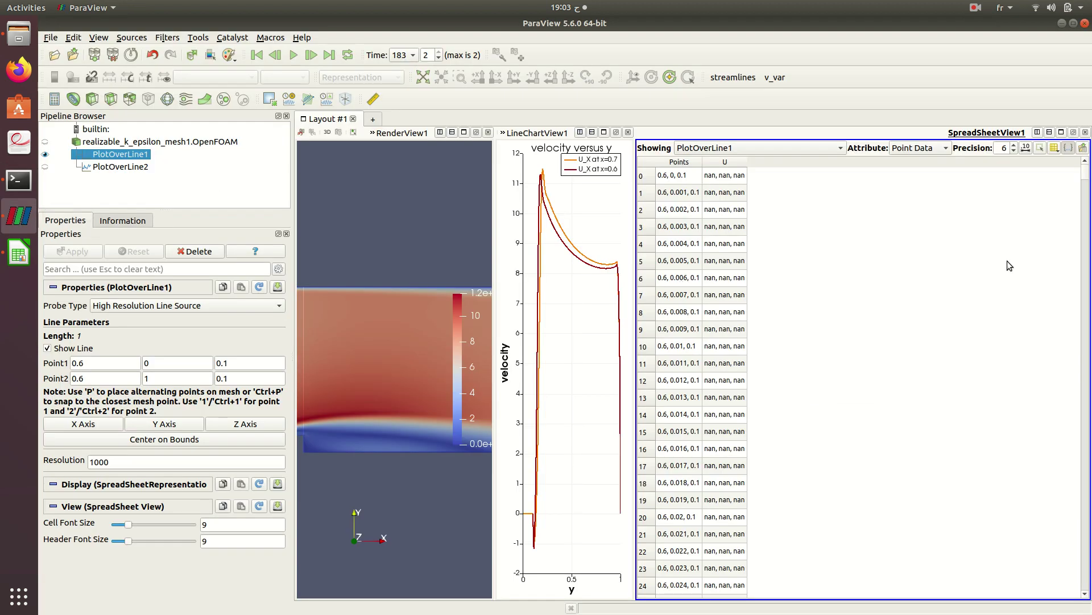